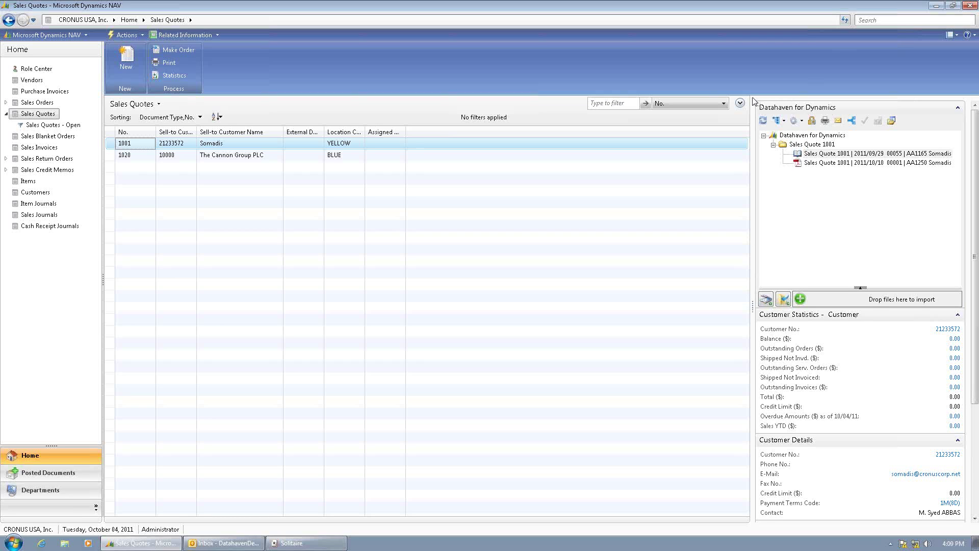
- Compare quotes 1020 and 1001 in Sales Quotes, leaving quote 1020 for The Cannon Group PLC selected
{"action": "left_click", "coordinate": [138, 155]}
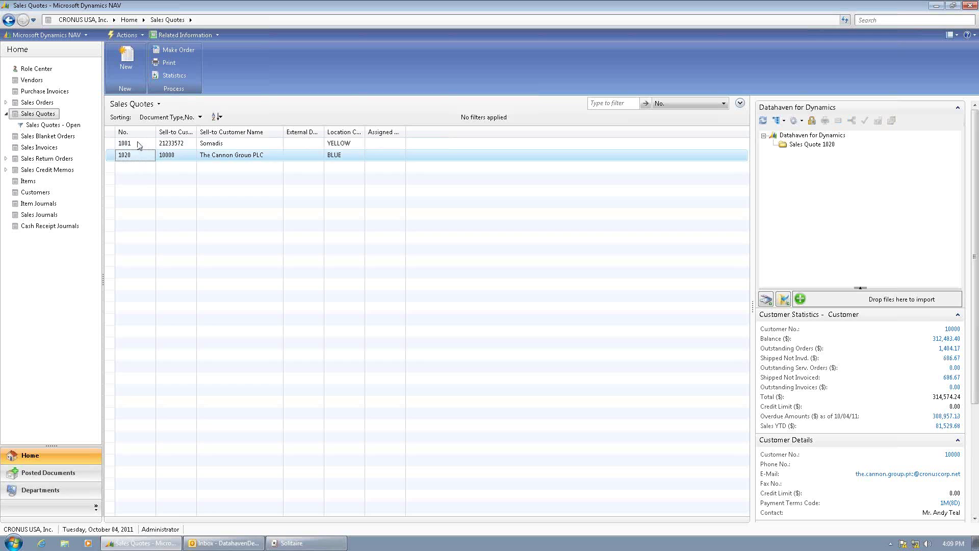
{"action": "left_click", "coordinate": [138, 144]}
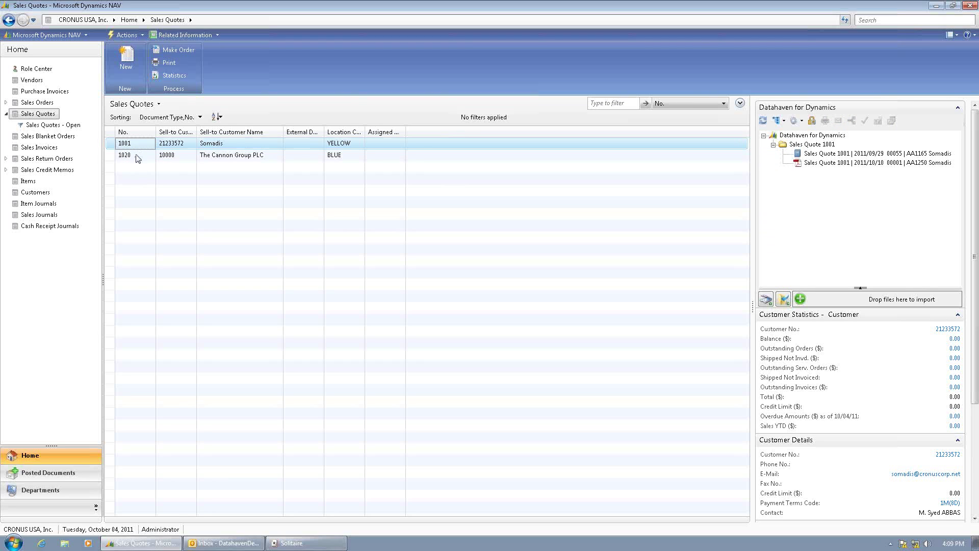
{"action": "left_click", "coordinate": [136, 157]}
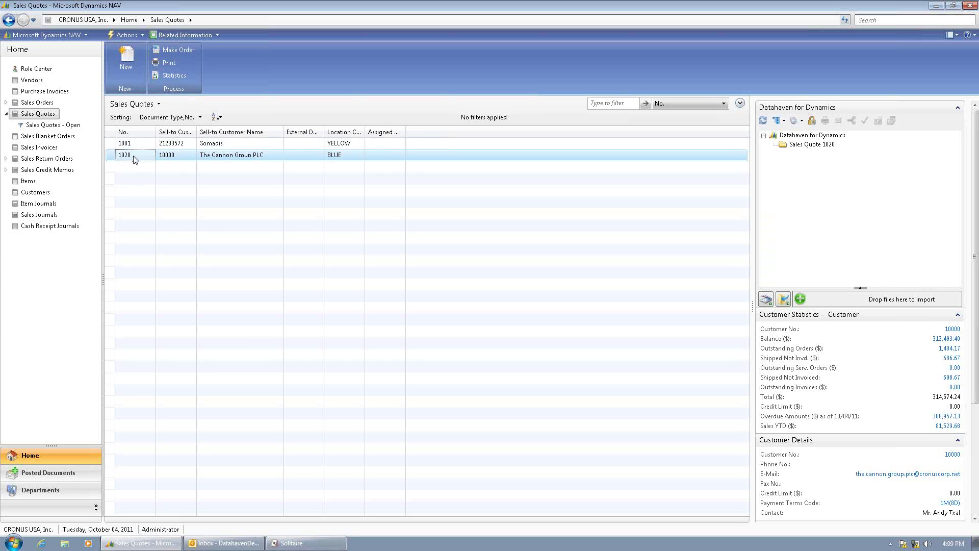
- Open quote 1020 maximized, capture it to Datahaven, and select its PDF under Sales Quote 1020
{"action": "double_click", "coordinate": [135, 157]}
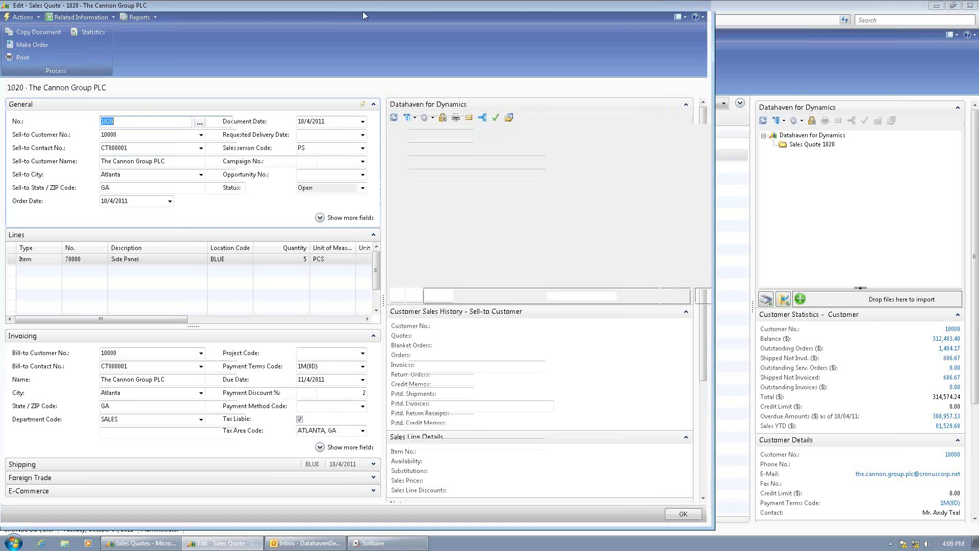
{"action": "double_click", "coordinate": [362, 11]}
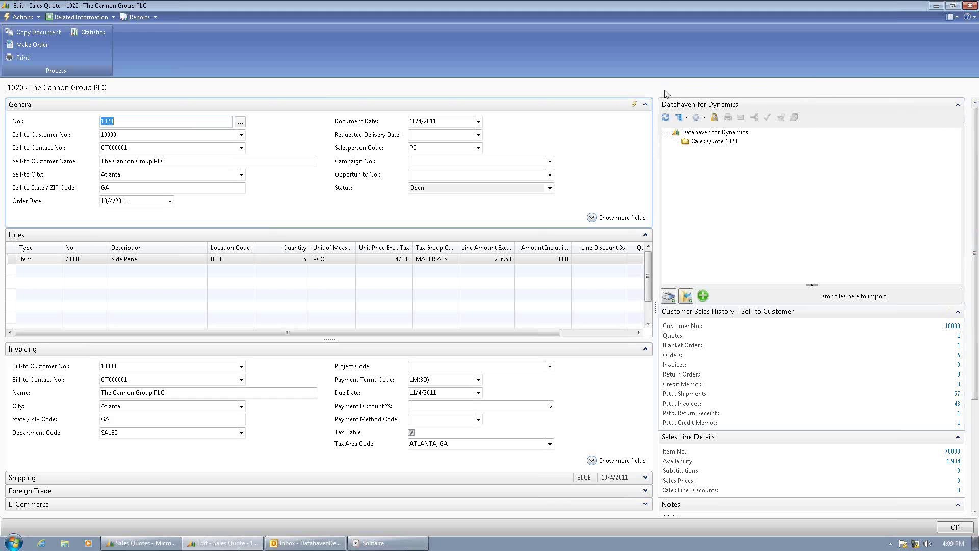
{"action": "left_click", "coordinate": [947, 106]}
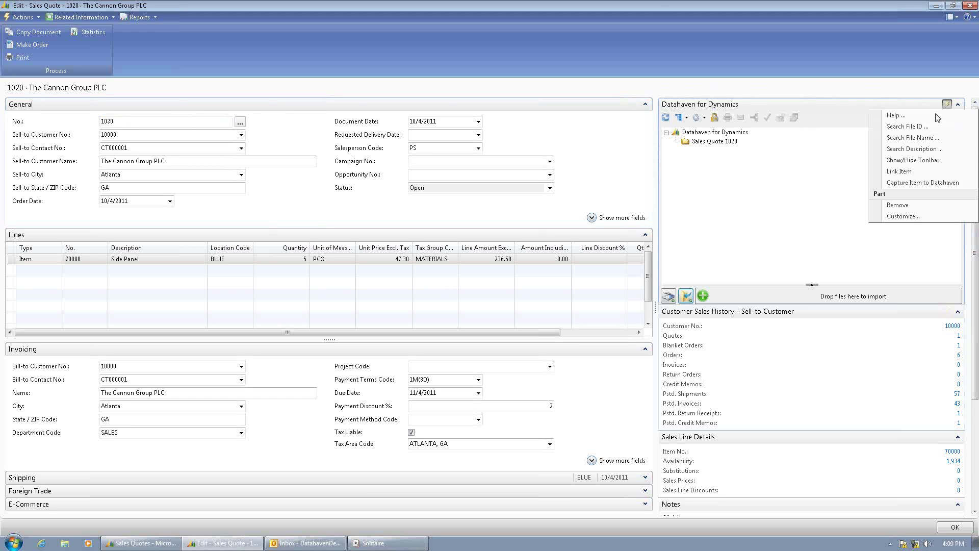
{"action": "left_click", "coordinate": [914, 185]}
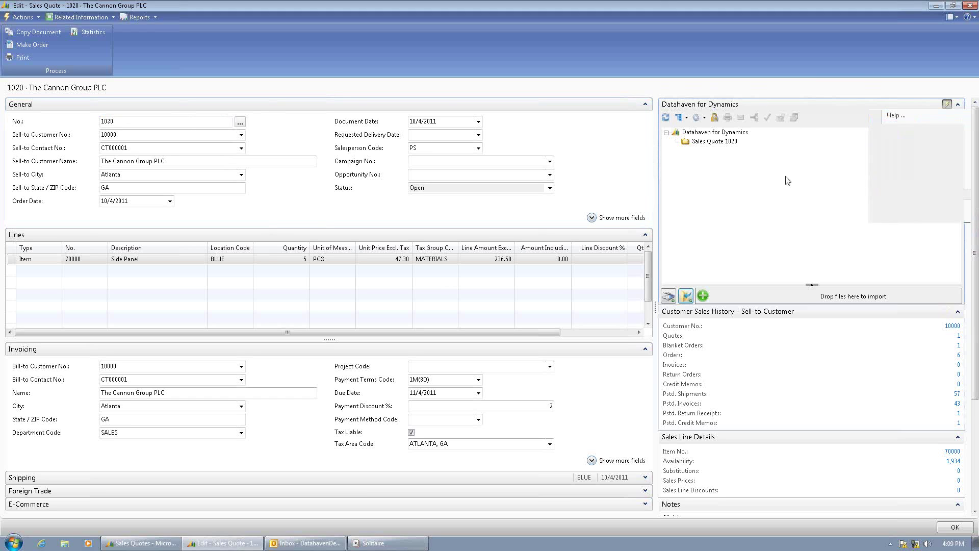
{"action": "left_click", "coordinate": [708, 142]}
{"action": "left_click", "coordinate": [677, 142]}
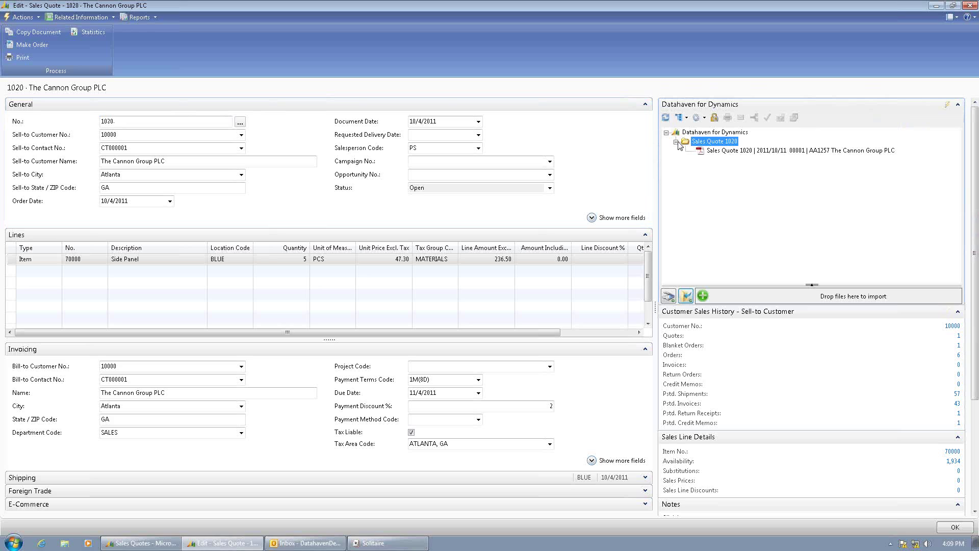
{"action": "left_click", "coordinate": [728, 153]}
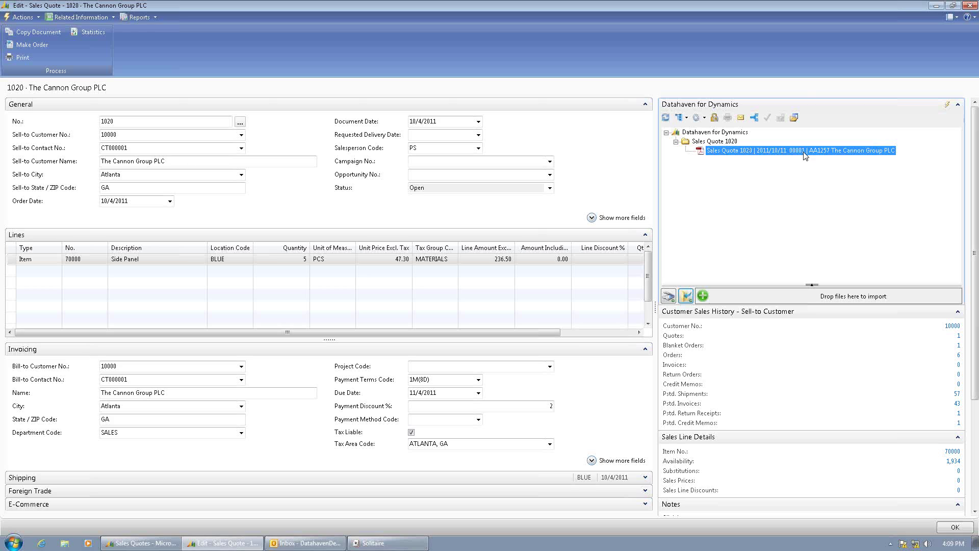
- Email the captured Sales Quote 1020 PDF to the customer's email address
{"action": "right_click", "coordinate": [777, 151]}
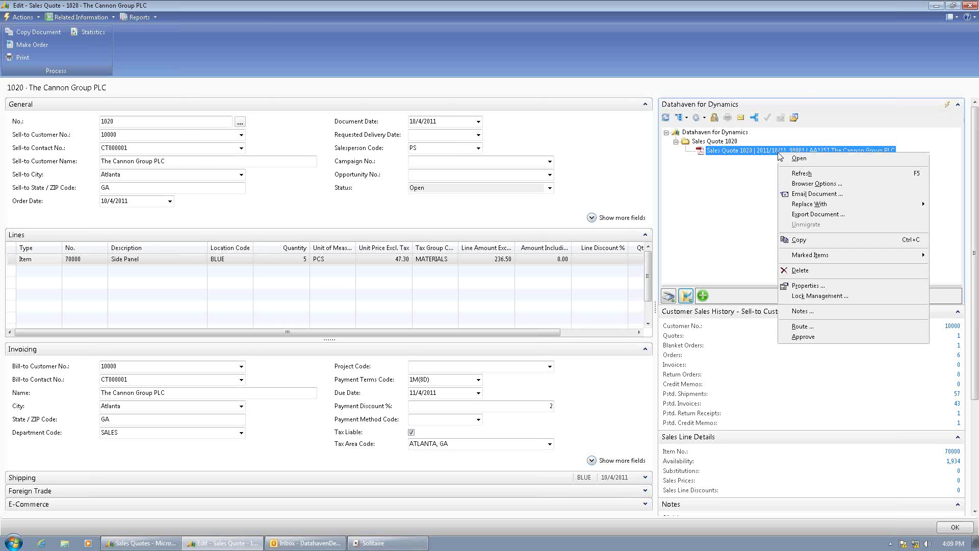
{"action": "left_click", "coordinate": [810, 194]}
{"action": "left_click", "coordinate": [188, 202]}
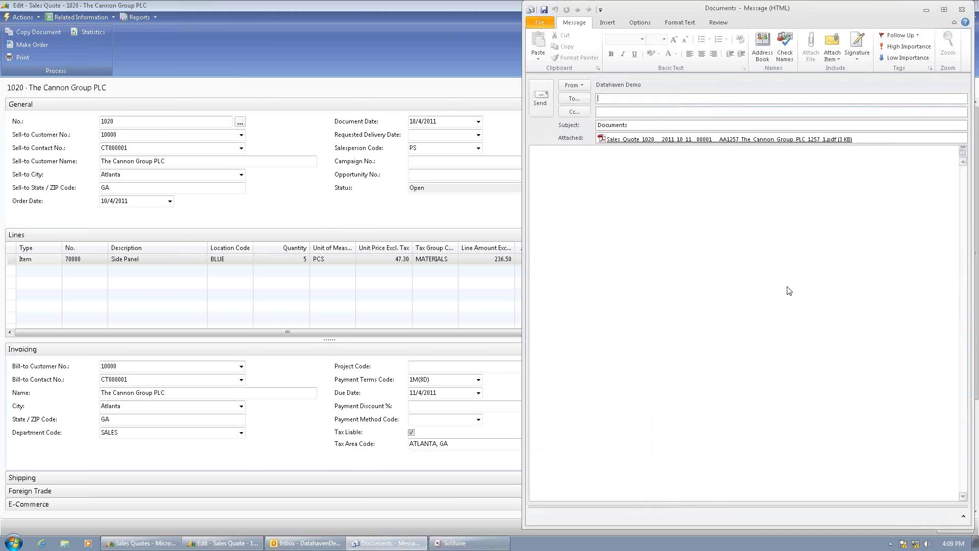
{"action": "left_click", "coordinate": [542, 94]}
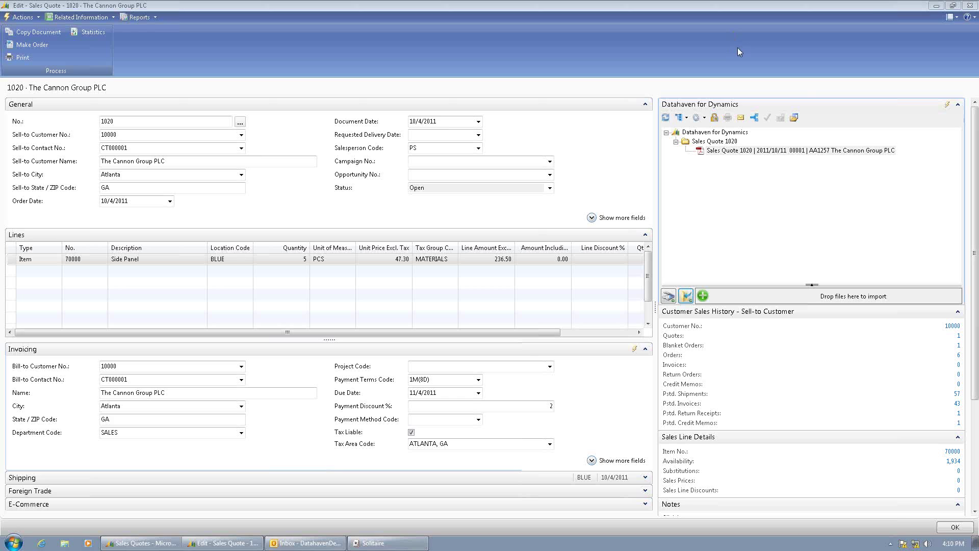
- Close the quote card, minimize Dynamics NAV, close Solitaire, and bring Outlook forward
{"action": "left_click", "coordinate": [969, 5]}
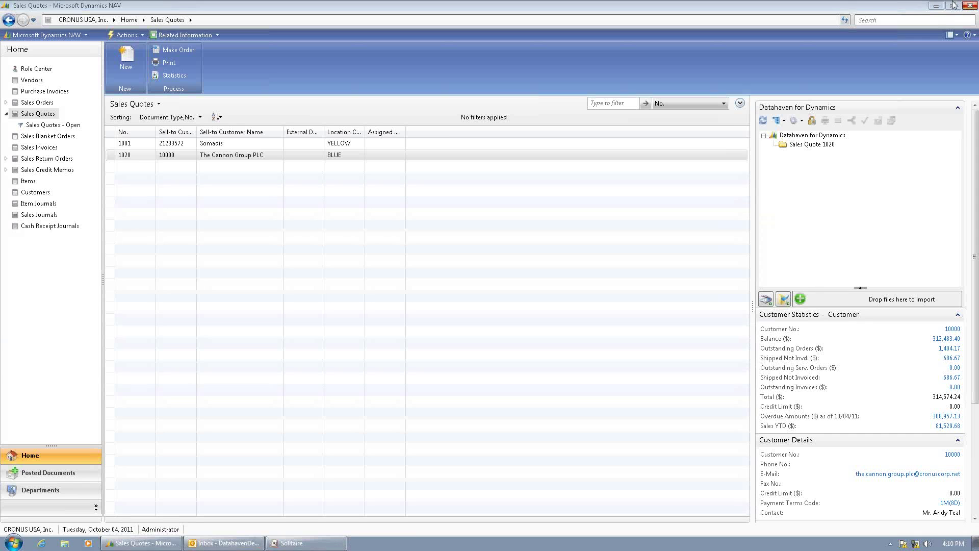
{"action": "left_click", "coordinate": [936, 6]}
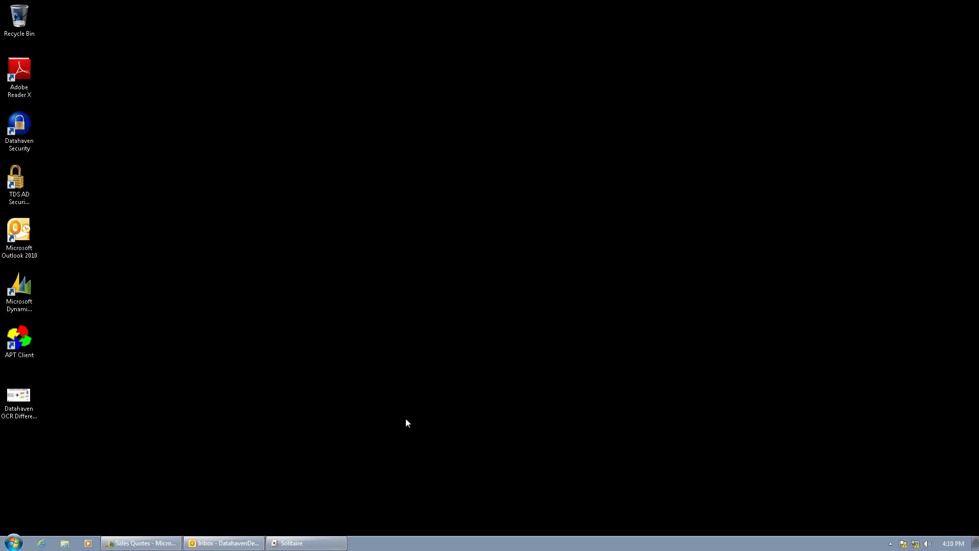
{"action": "left_click", "coordinate": [306, 543]}
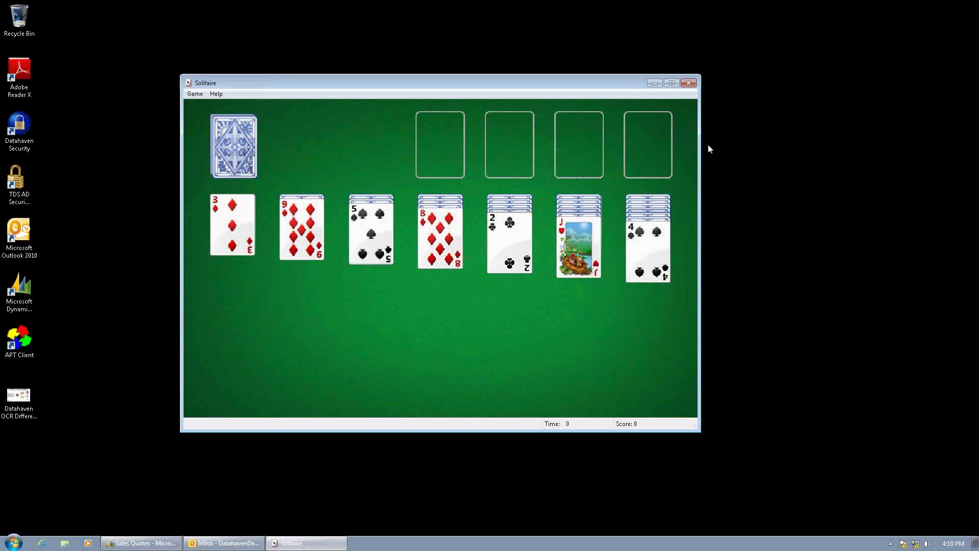
{"action": "left_click", "coordinate": [688, 83]}
{"action": "left_click", "coordinate": [235, 542]}
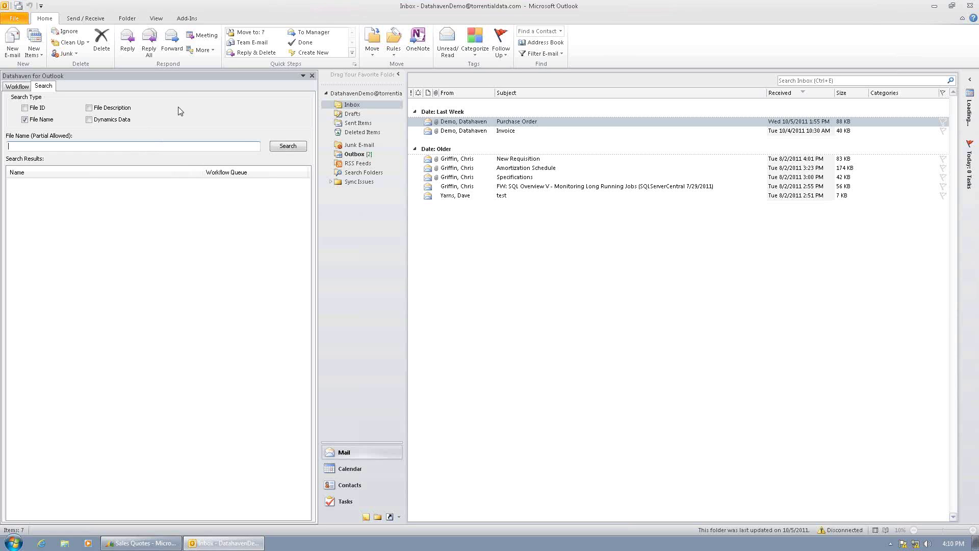
- Search Datahaven for 'Quote 1020' and view the resulting quote PDF
{"action": "type", "text": "uote 1020"}
{"action": "left_click", "coordinate": [287, 148]}
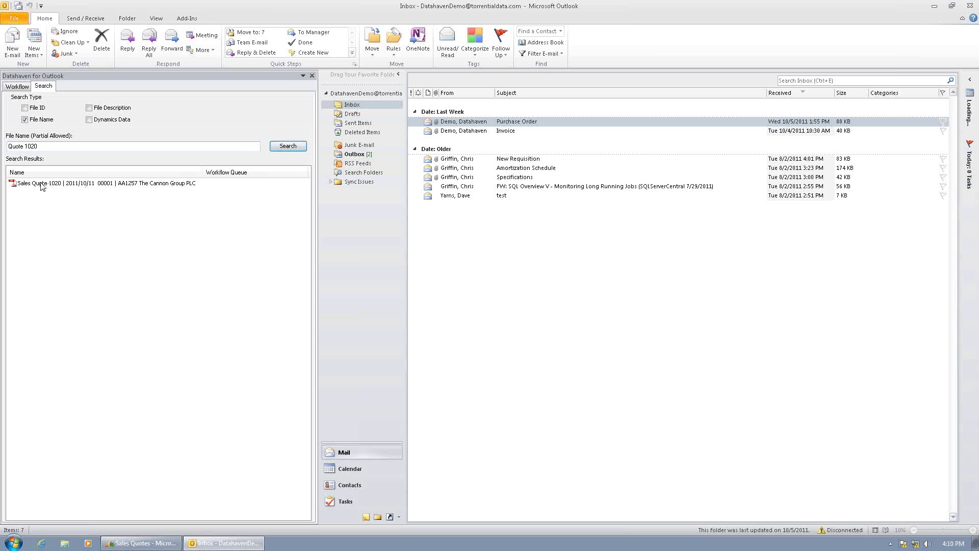
{"action": "left_click", "coordinate": [42, 187]}
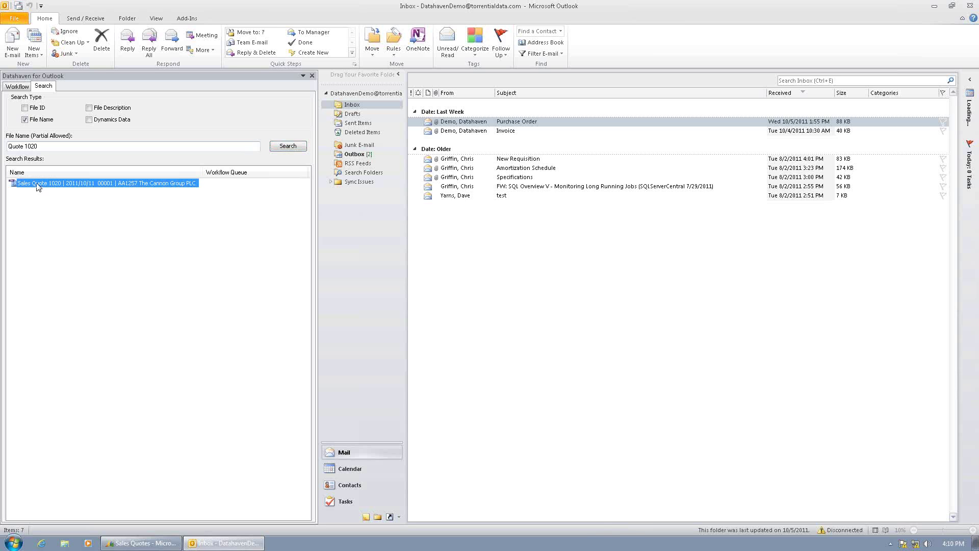
{"action": "double_click", "coordinate": [40, 183]}
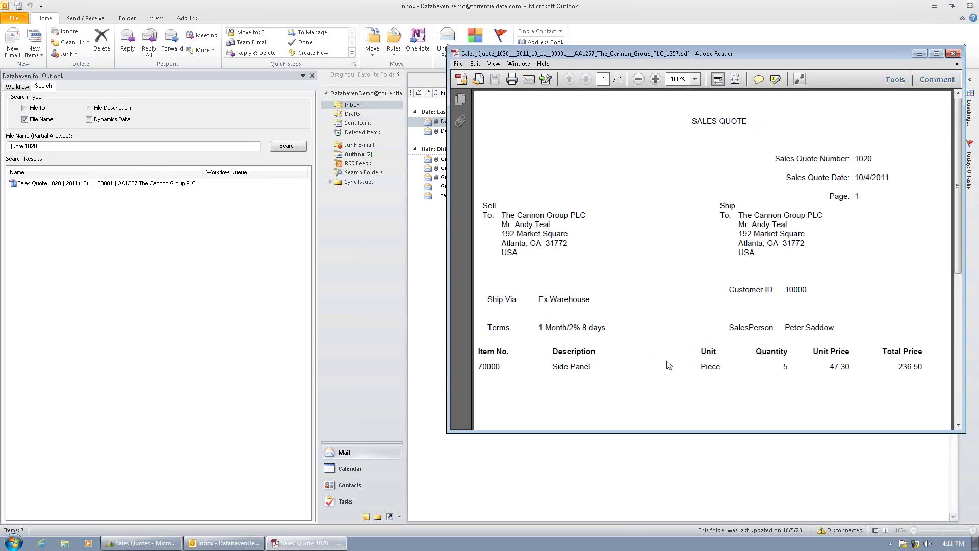
{"action": "left_click", "coordinate": [954, 53]}
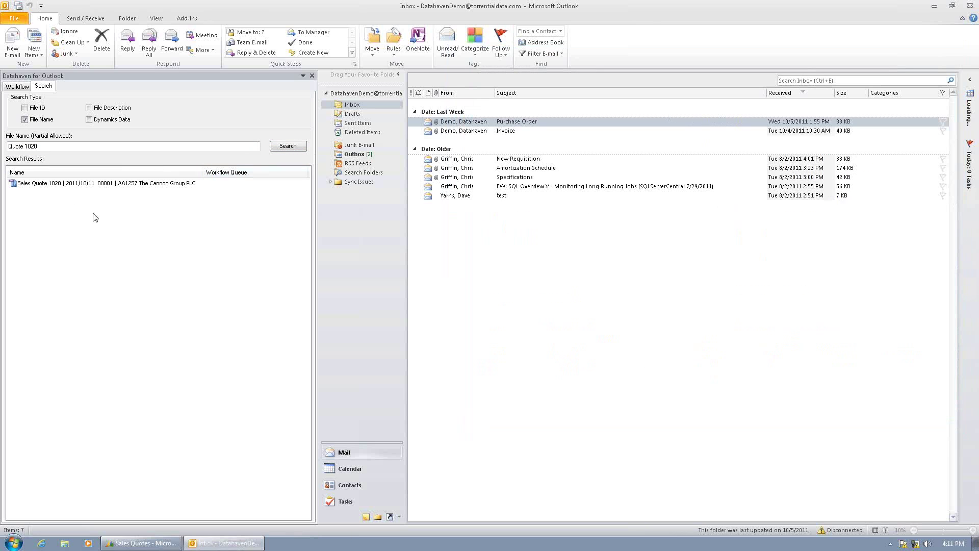
- Open the Sales Quote 1020 result's linked Dynamics record
{"action": "left_click", "coordinate": [77, 185]}
{"action": "right_click", "coordinate": [77, 184]}
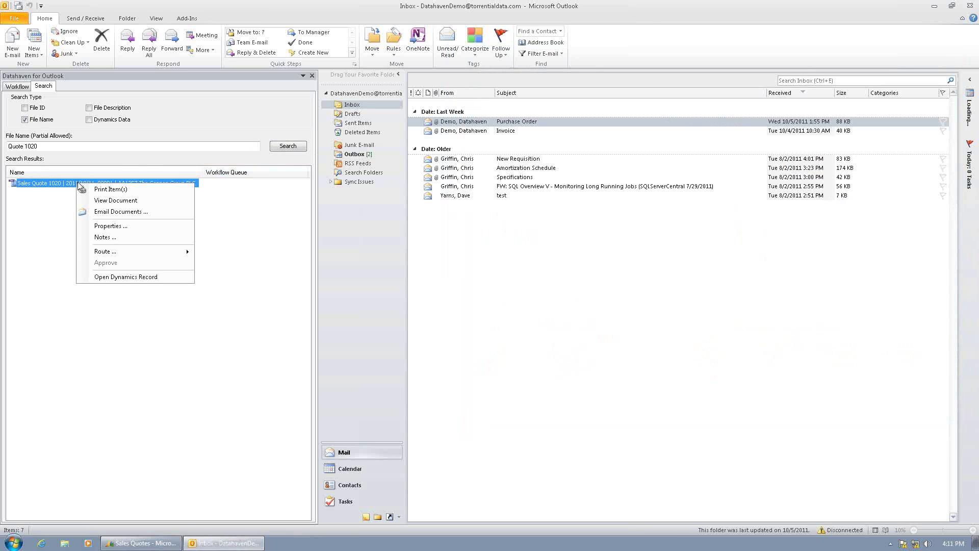
{"action": "left_click", "coordinate": [115, 278]}
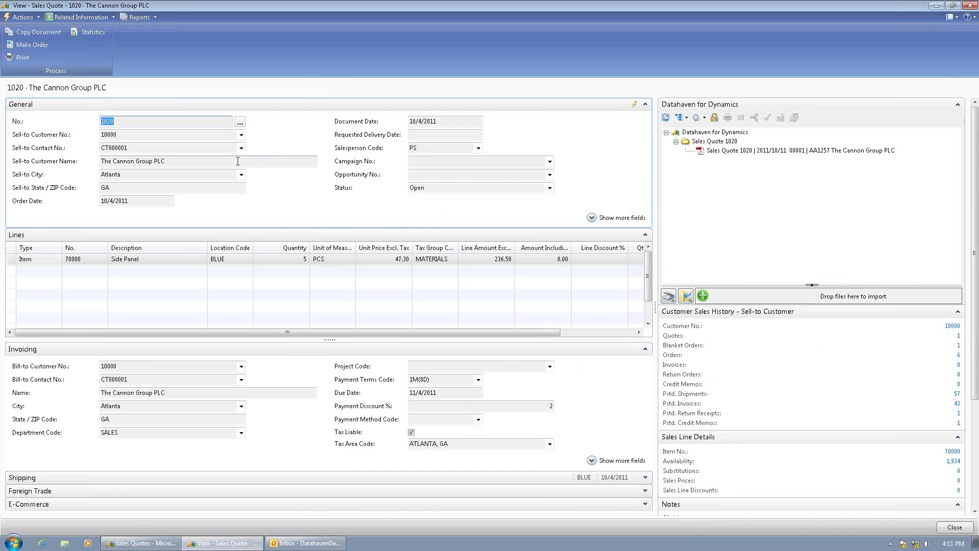
- Edit quote 1020 and set the Side Panel line quantity to 7
{"action": "left_click", "coordinate": [22, 16]}
{"action": "left_click", "coordinate": [33, 53]}
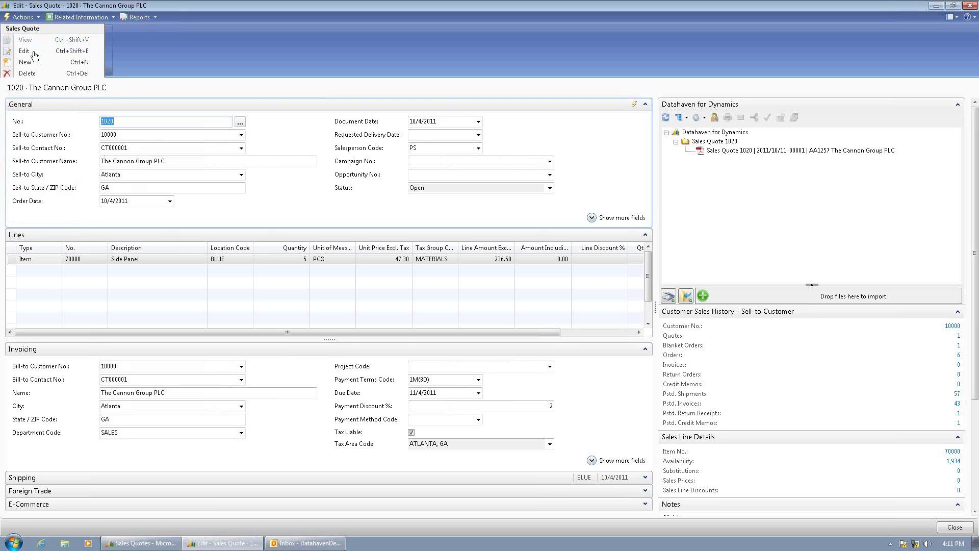
{"action": "left_click", "coordinate": [309, 261]}
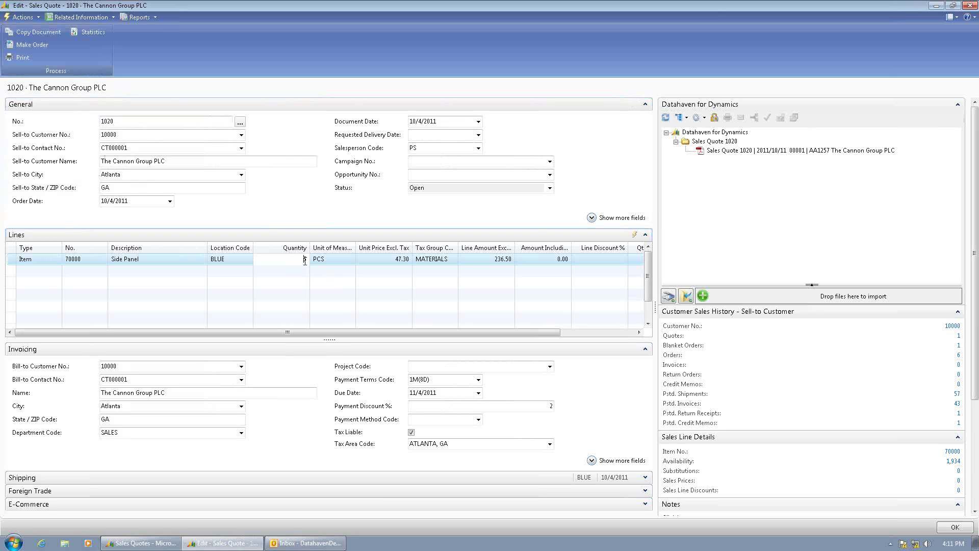
{"action": "type", "text": "7"}
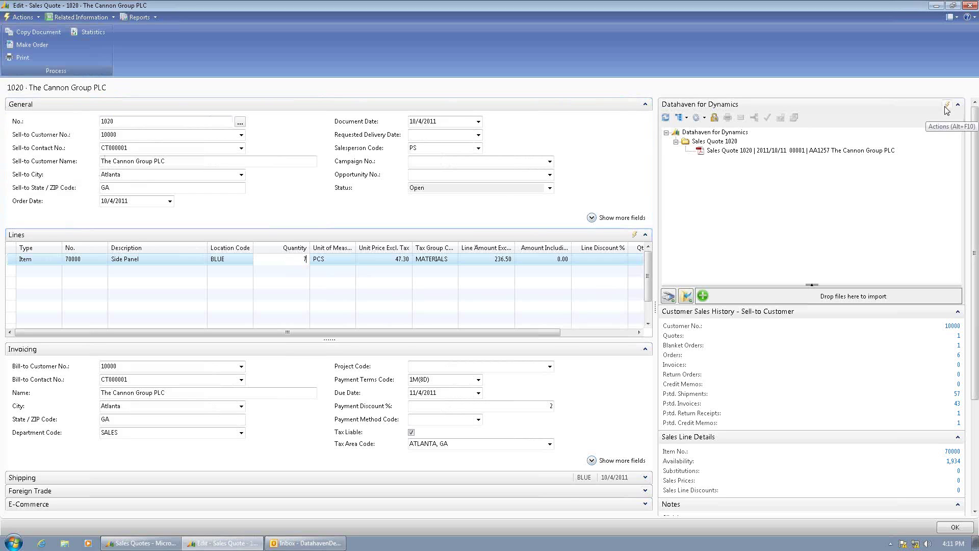
- Capture the revised quote to Datahaven and bring up options for the new AA1258 file
{"action": "left_click", "coordinate": [945, 108]}
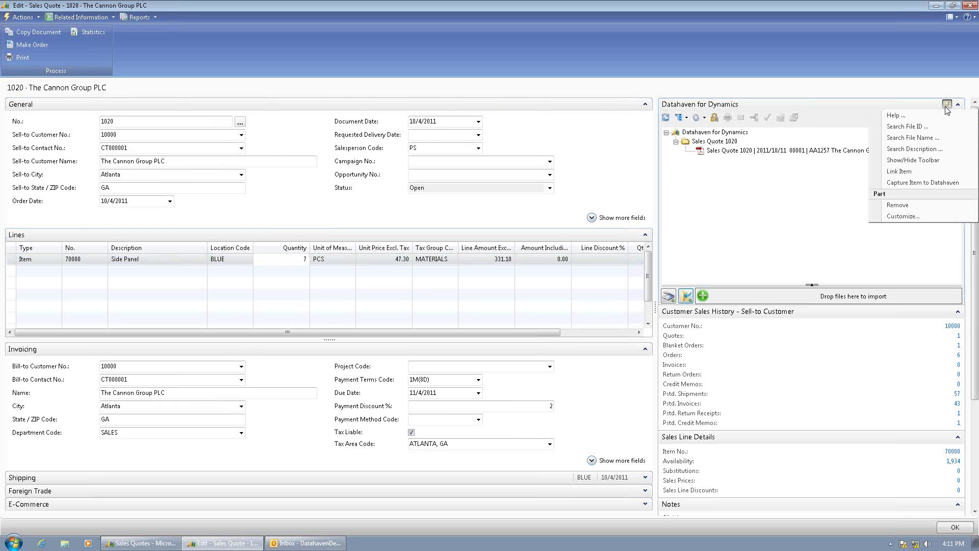
{"action": "left_click", "coordinate": [927, 182]}
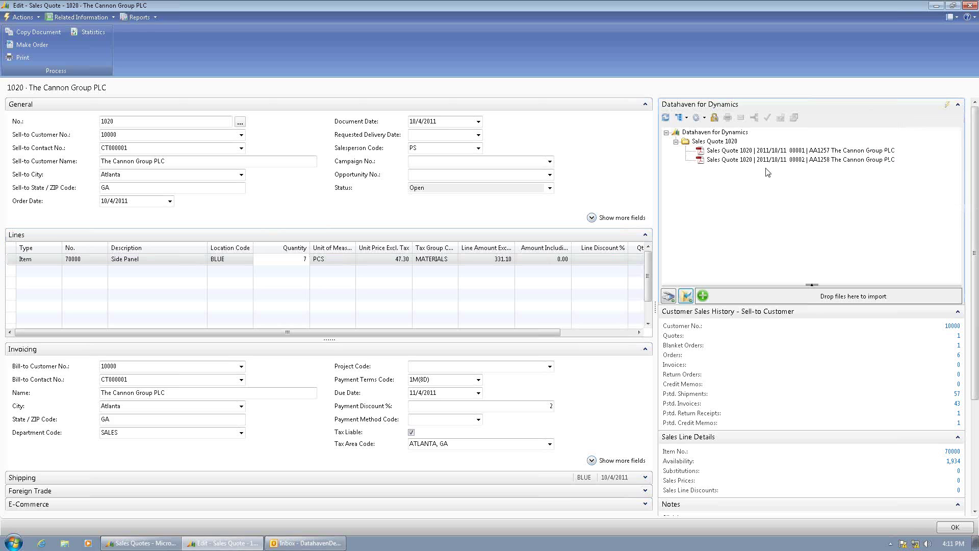
{"action": "right_click", "coordinate": [766, 160]}
- Email the revised quote 1020 PDF to the Cannon Group customer's autocompleted address
{"action": "left_click", "coordinate": [790, 203]}
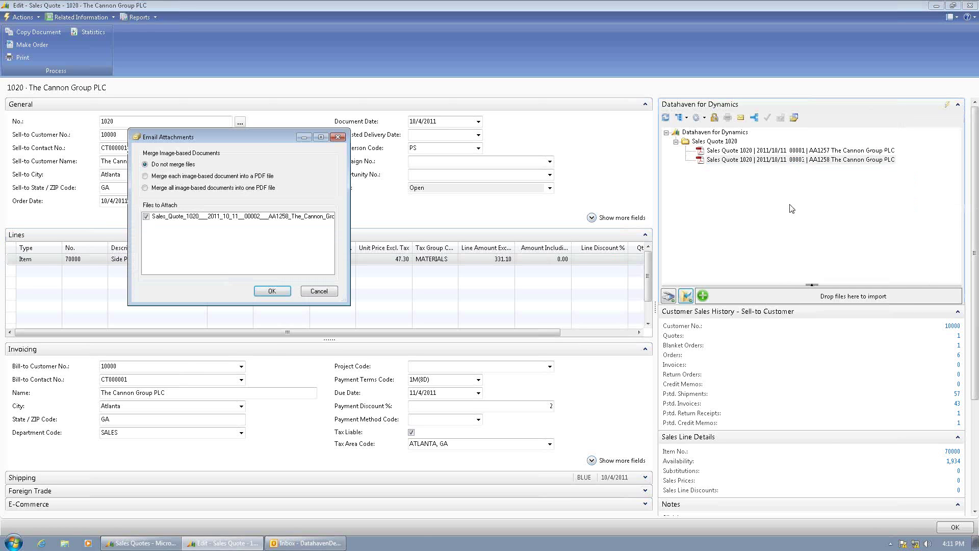
{"action": "left_click", "coordinate": [269, 292]}
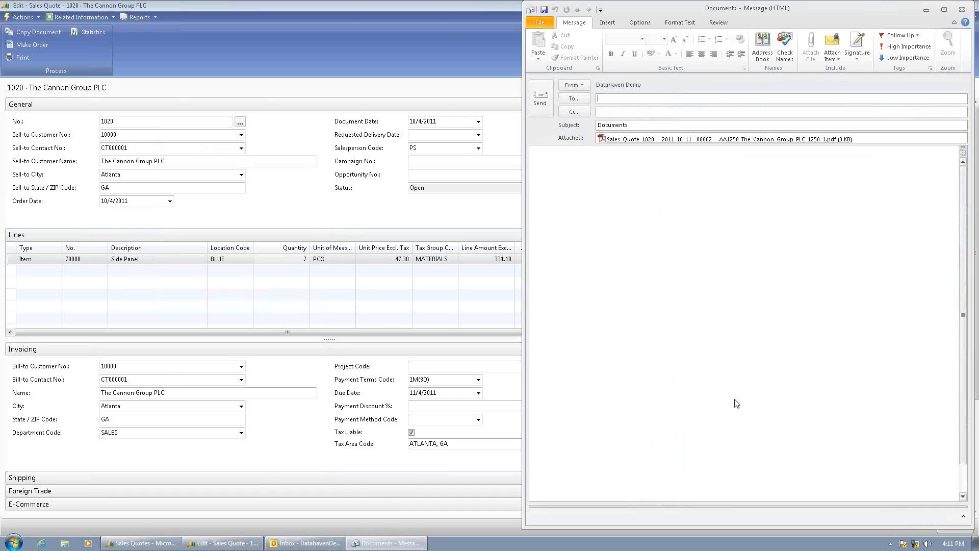
{"action": "type", "text": "customer@"}
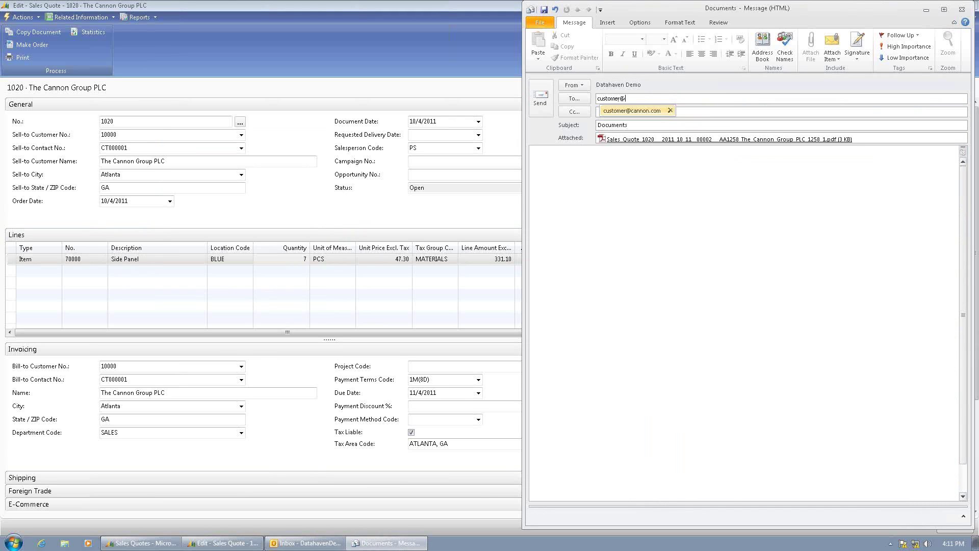
{"action": "key", "text": "Return"}
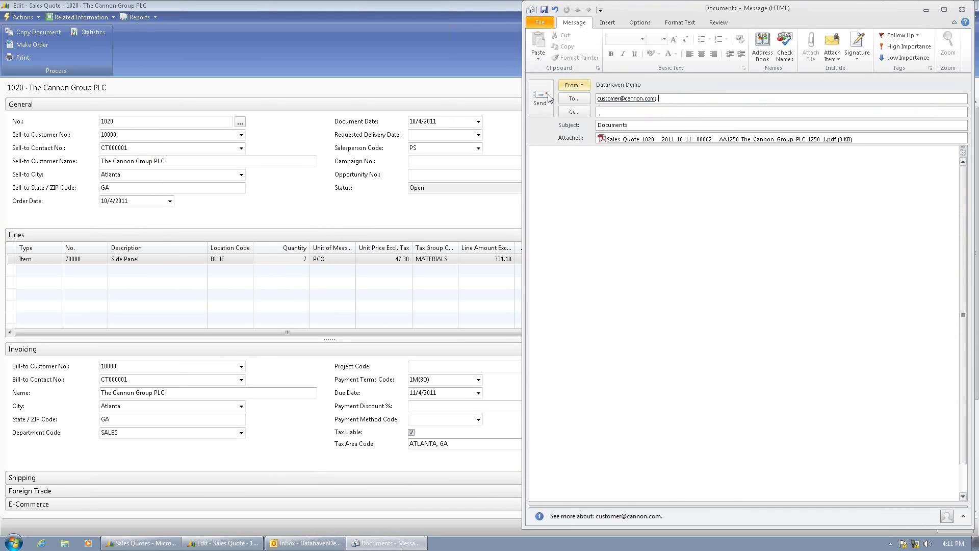
{"action": "left_click", "coordinate": [540, 98]}
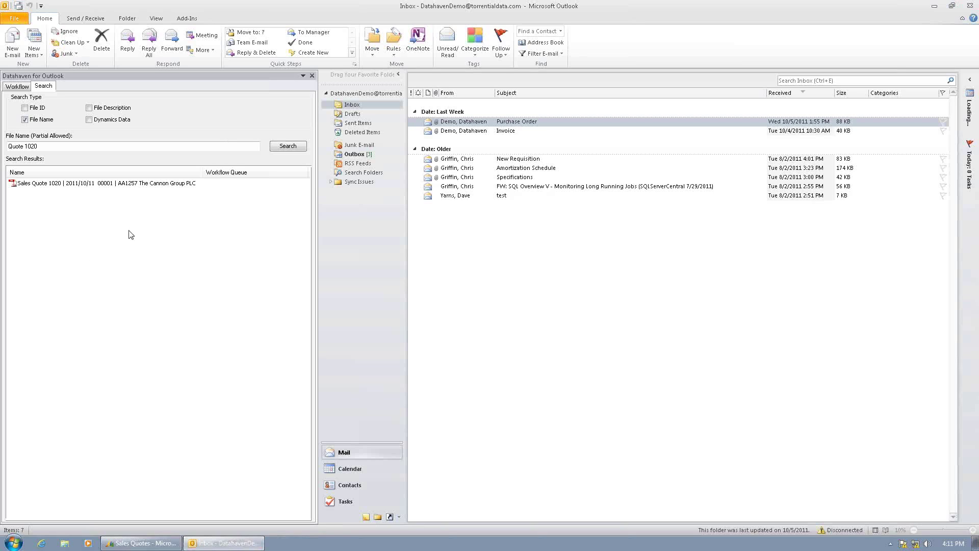
- Read the Purchase Order email requesting 7 side panels, then minimize it
{"action": "left_click", "coordinate": [460, 122]}
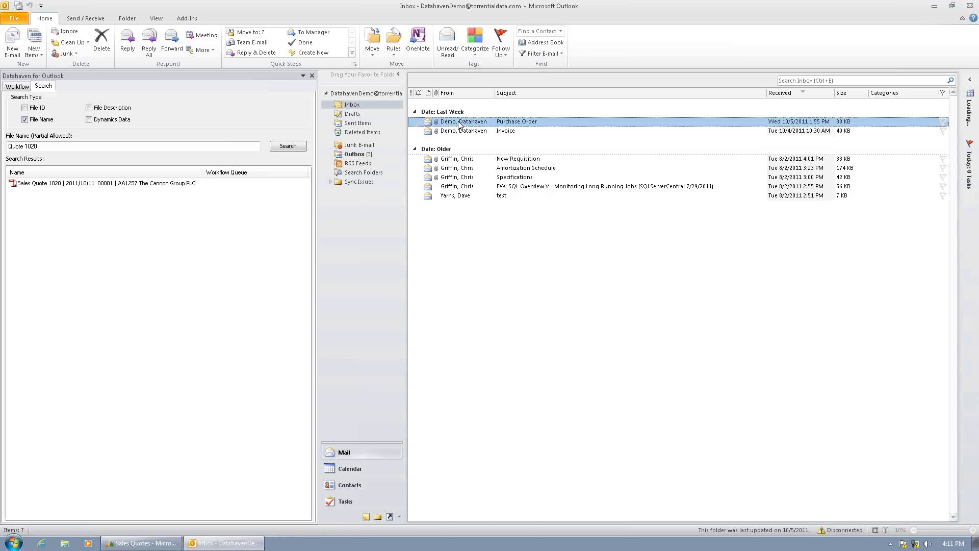
{"action": "double_click", "coordinate": [460, 123]}
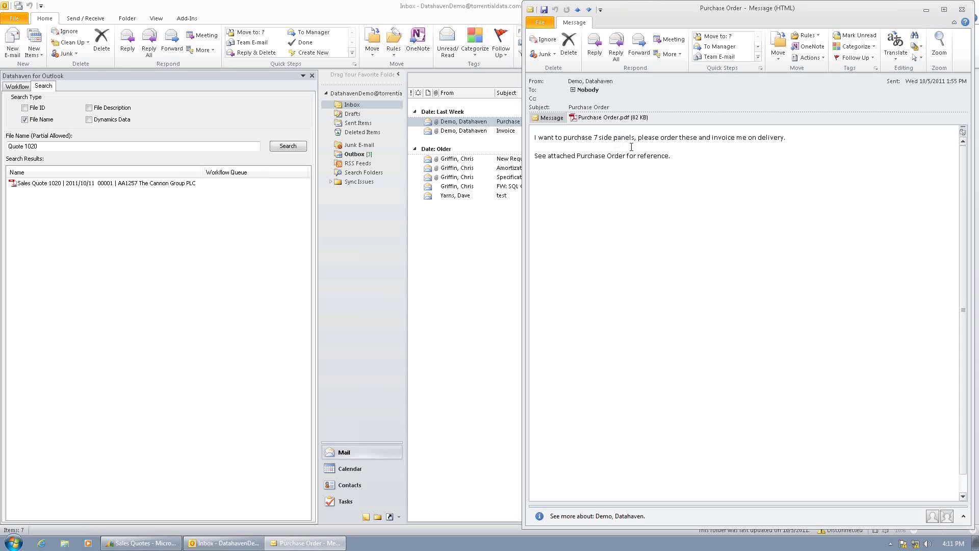
{"action": "left_click", "coordinate": [927, 10]}
- Minimize Outlook, close the Purchase Order window, and restore the Sales Quotes list
{"action": "left_click", "coordinate": [933, 7]}
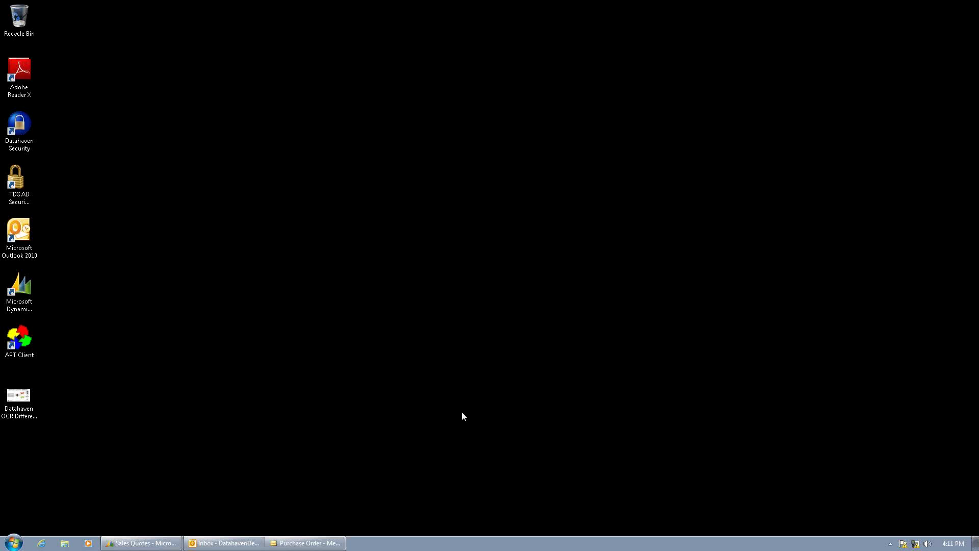
{"action": "right_click", "coordinate": [302, 543]}
{"action": "left_click", "coordinate": [295, 526]}
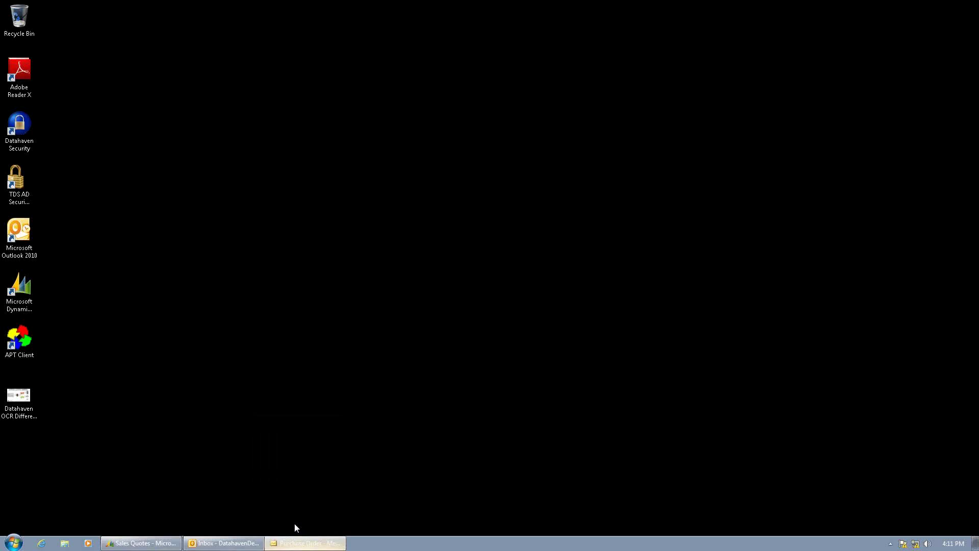
{"action": "left_click", "coordinate": [143, 542]}
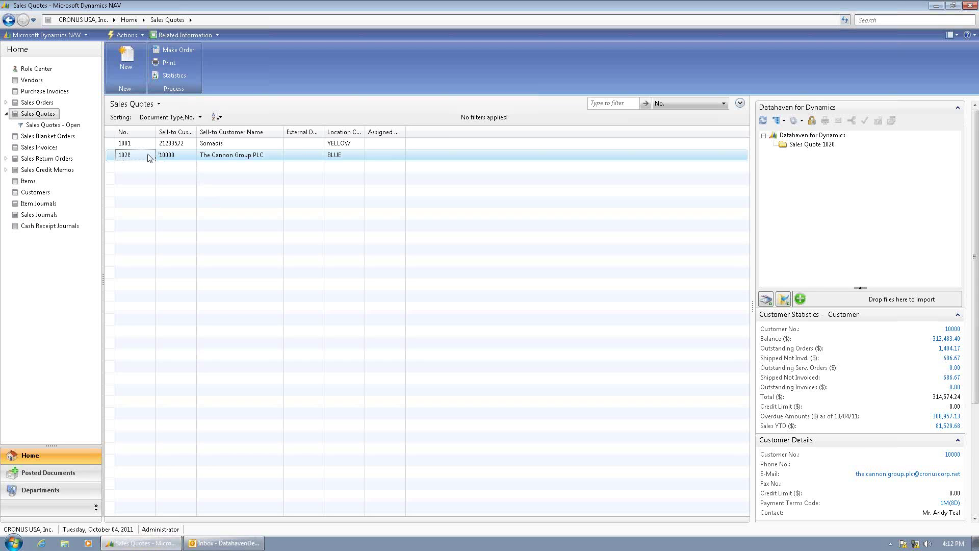
- Make quote 1020 into an order, confirming the conversion to order 1041
{"action": "left_click", "coordinate": [176, 51]}
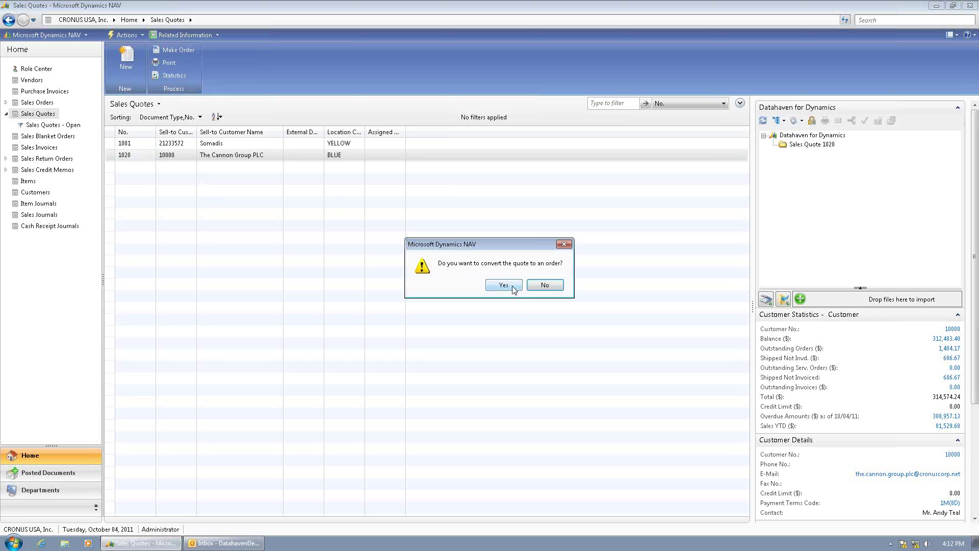
{"action": "left_click", "coordinate": [511, 289]}
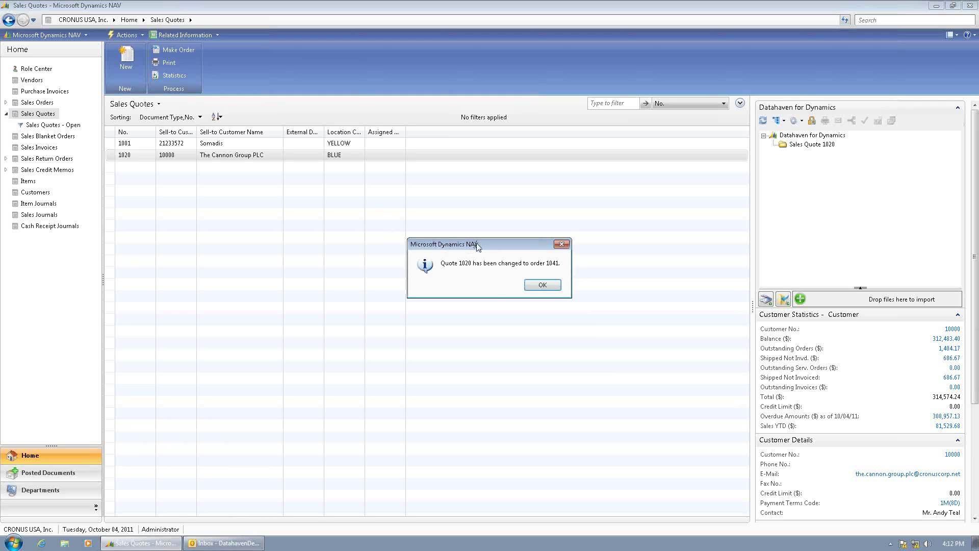
{"action": "left_click", "coordinate": [542, 285]}
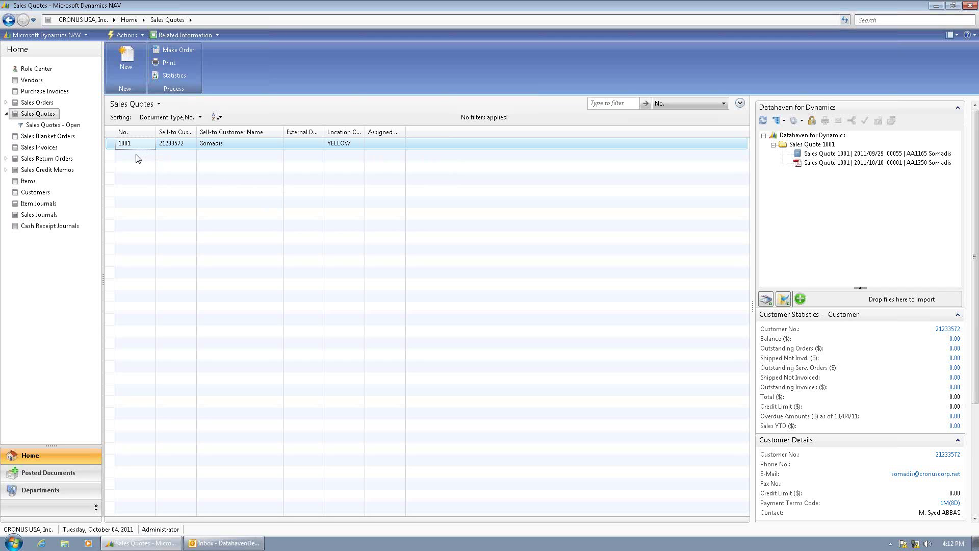
- Open sales order 1041 from the Sales Orders list
{"action": "left_click", "coordinate": [34, 103]}
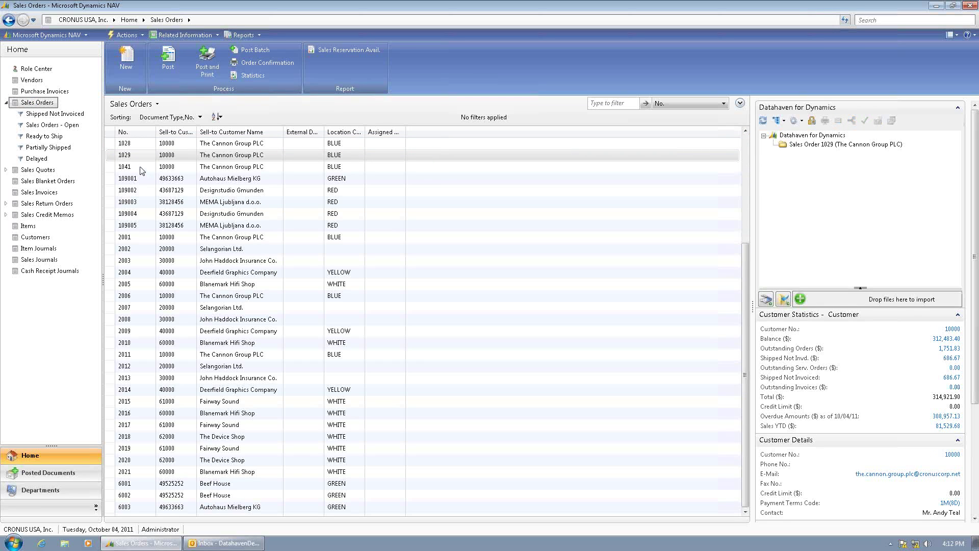
{"action": "left_click", "coordinate": [137, 169]}
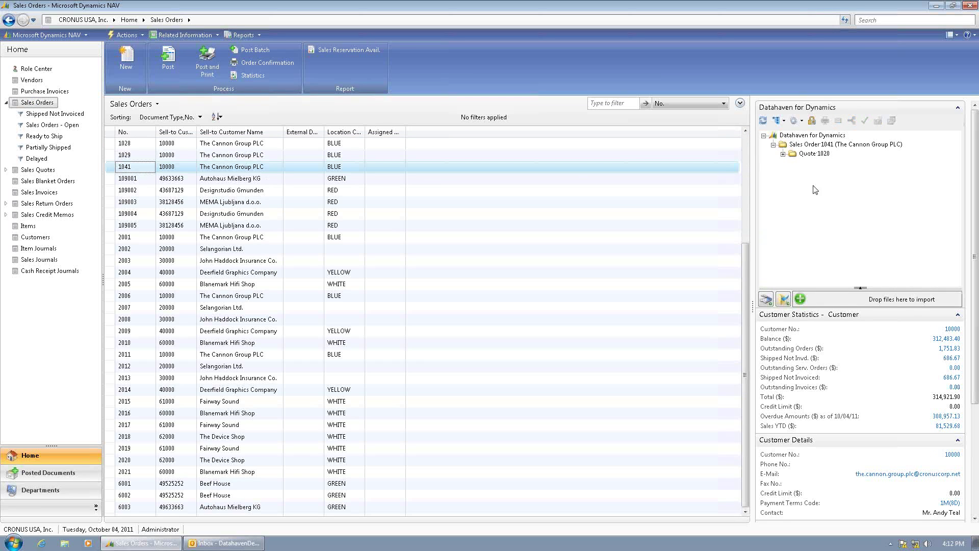
{"action": "double_click", "coordinate": [138, 168]}
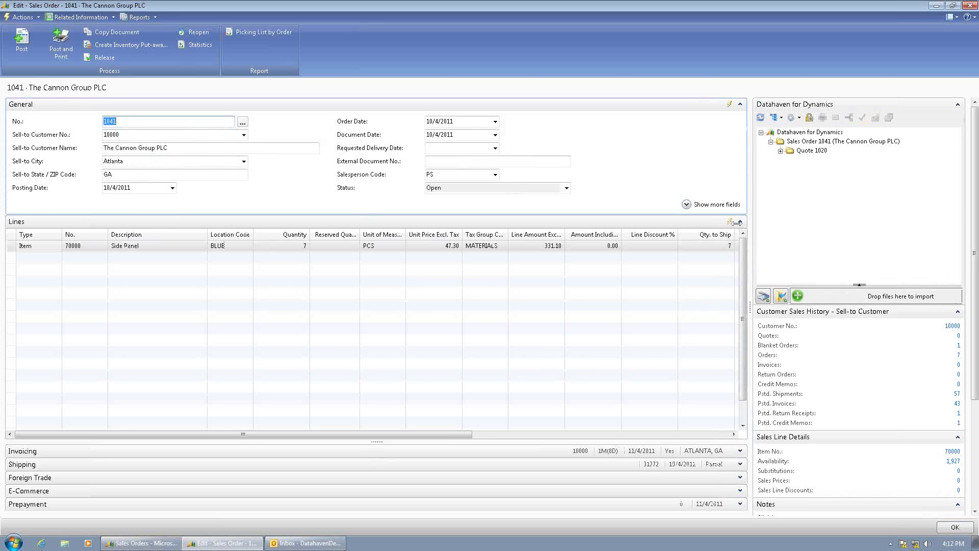
- Inspect order 1041's Datahaven tree, checking both Sales Quote 1020 files under the Quote 1020 folder
{"action": "left_click", "coordinate": [787, 141]}
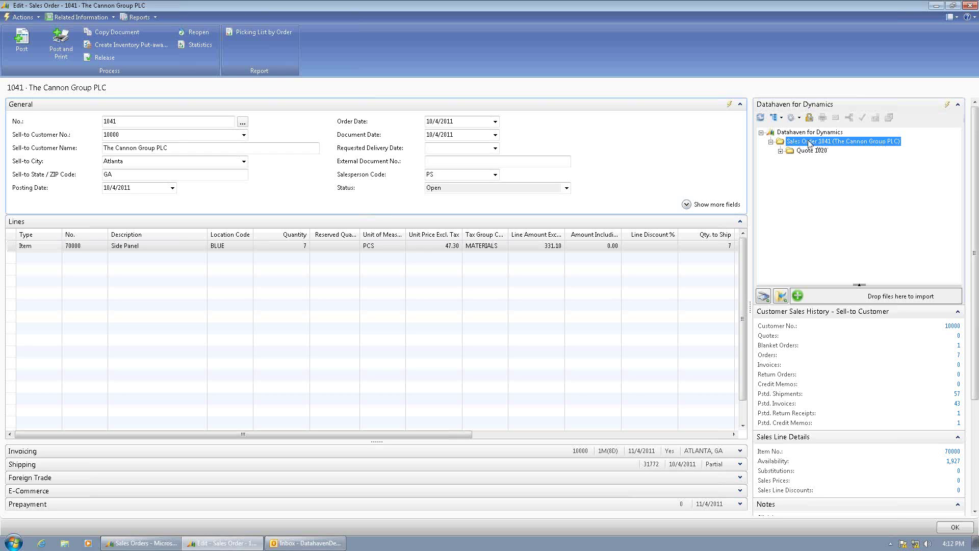
{"action": "left_click", "coordinate": [780, 152]}
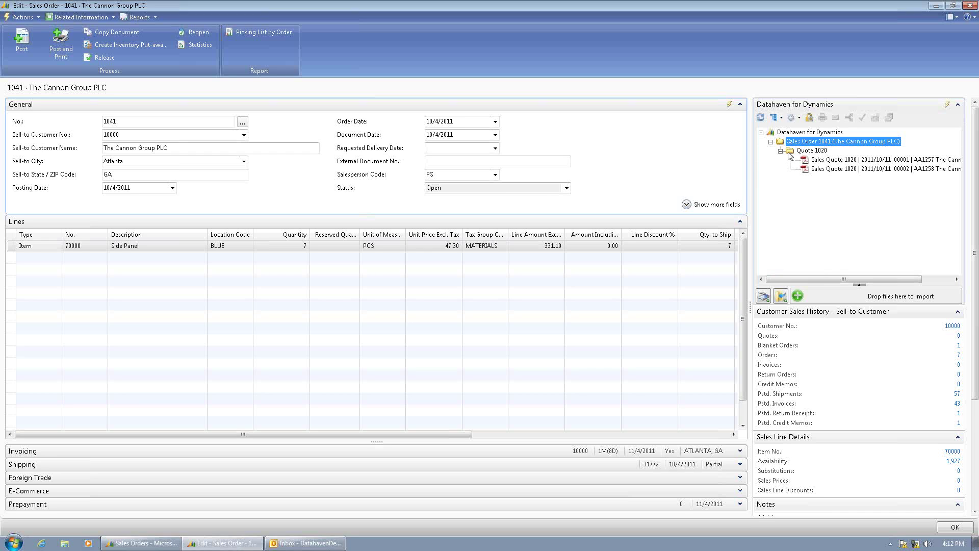
{"action": "left_click", "coordinate": [807, 152]}
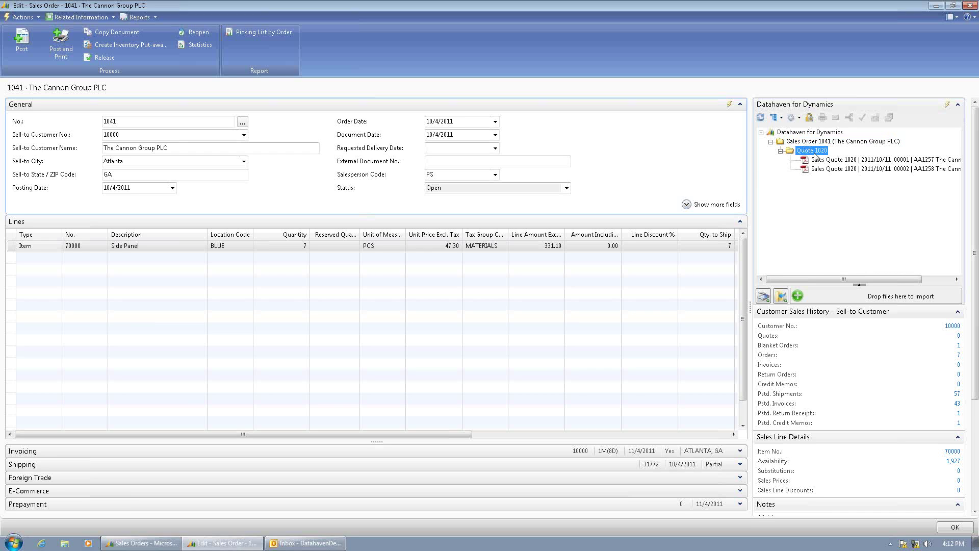
{"action": "left_click", "coordinate": [833, 160]}
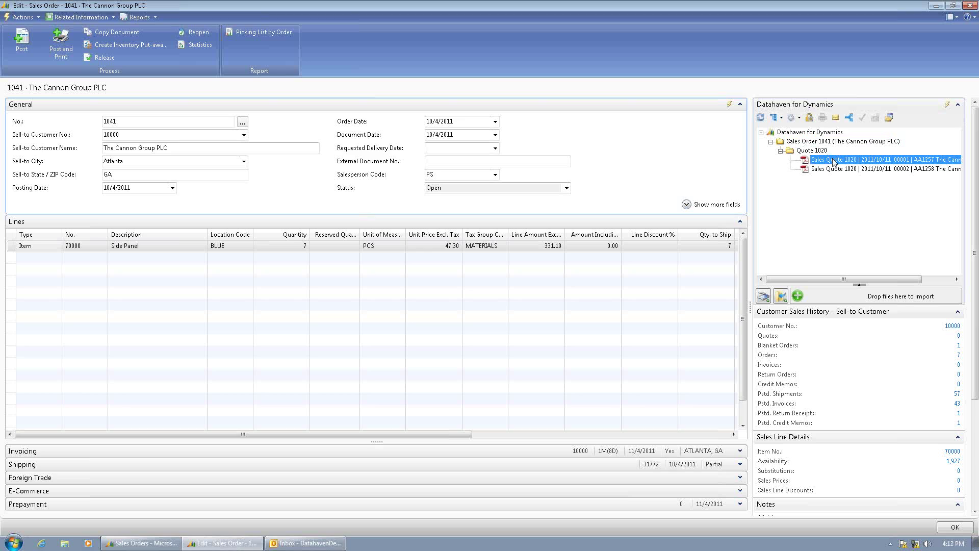
{"action": "left_click", "coordinate": [833, 169]}
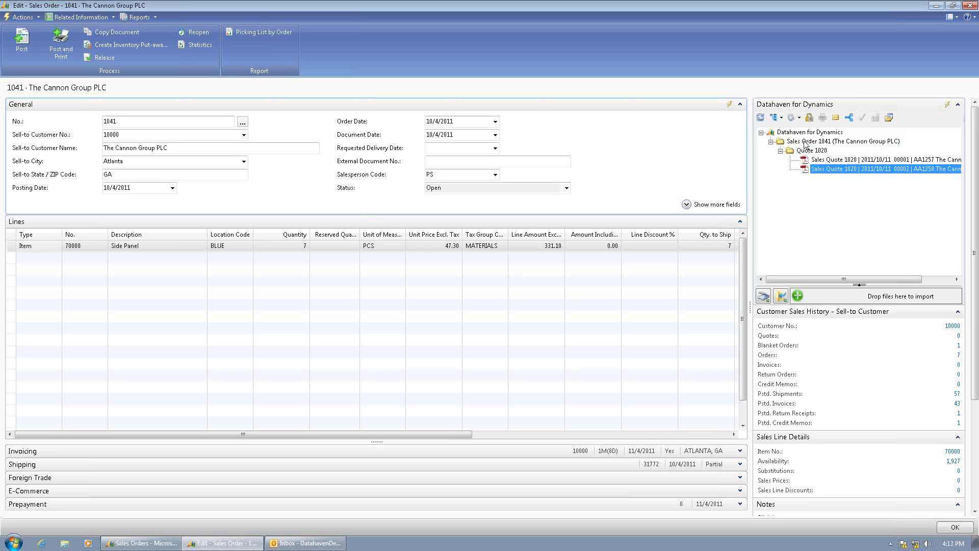
{"action": "left_click", "coordinate": [805, 142]}
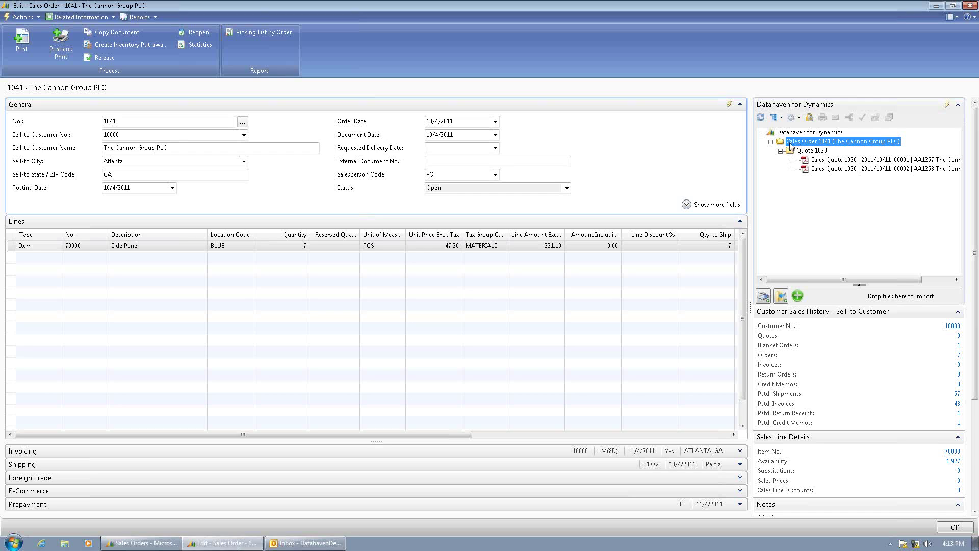
- Drag the Outlook Purchase Order email into order 1041's documents, filing it as a new document
{"action": "left_click", "coordinate": [306, 542]}
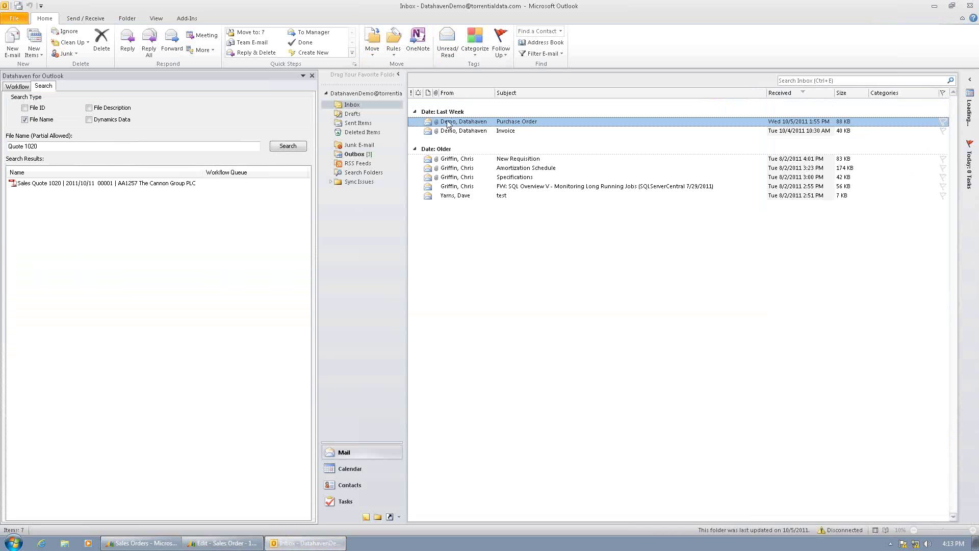
{"action": "left_click", "coordinate": [226, 543]}
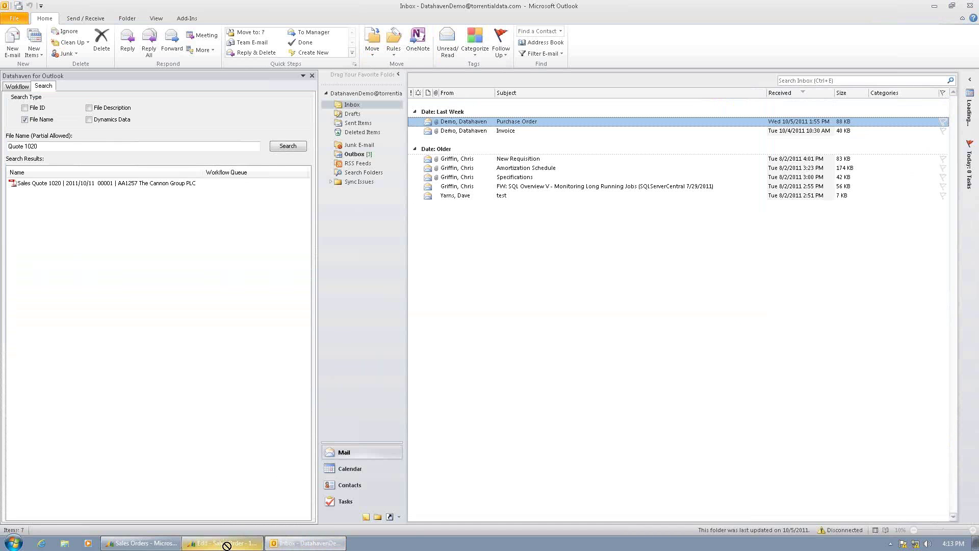
{"action": "left_click_drag", "start_coordinate": [228, 544], "coordinate": [881, 298]}
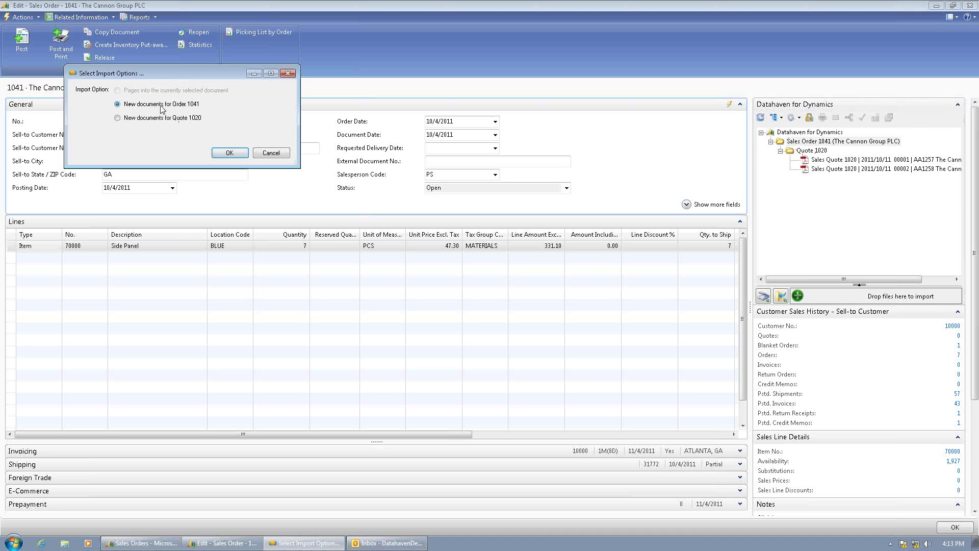
{"action": "left_click", "coordinate": [234, 153]}
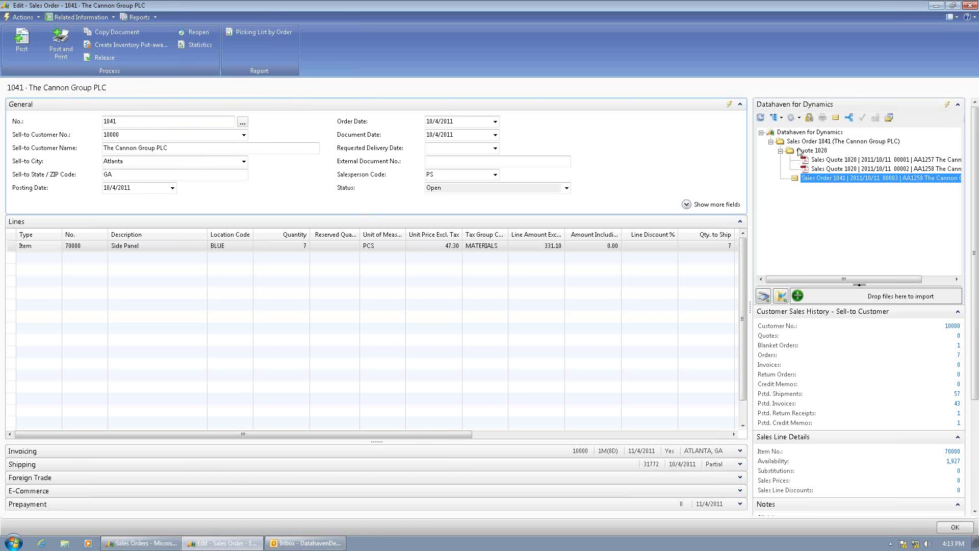
{"action": "left_click", "coordinate": [801, 142]}
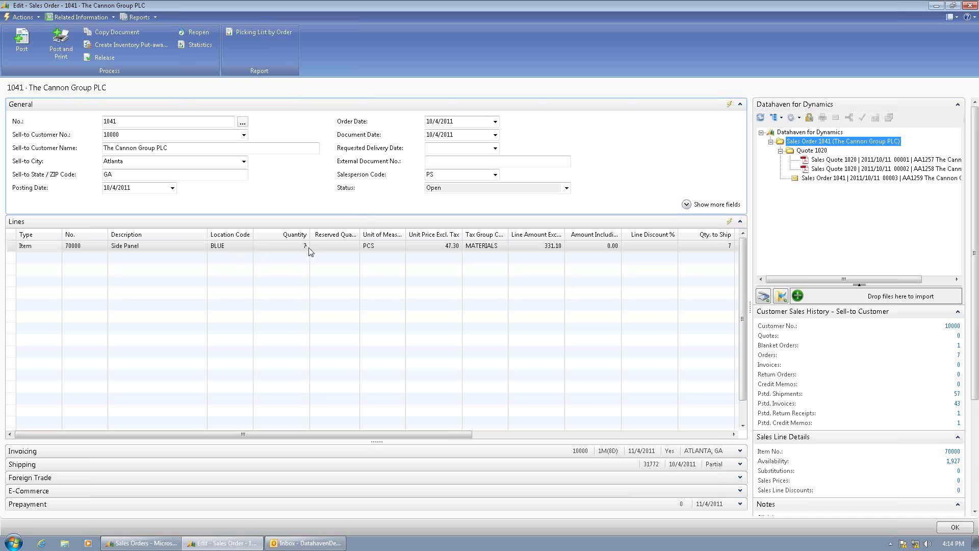
- Post sales order 1041 with Ship and Invoice, producing invoice 103075
{"action": "left_click", "coordinate": [23, 43]}
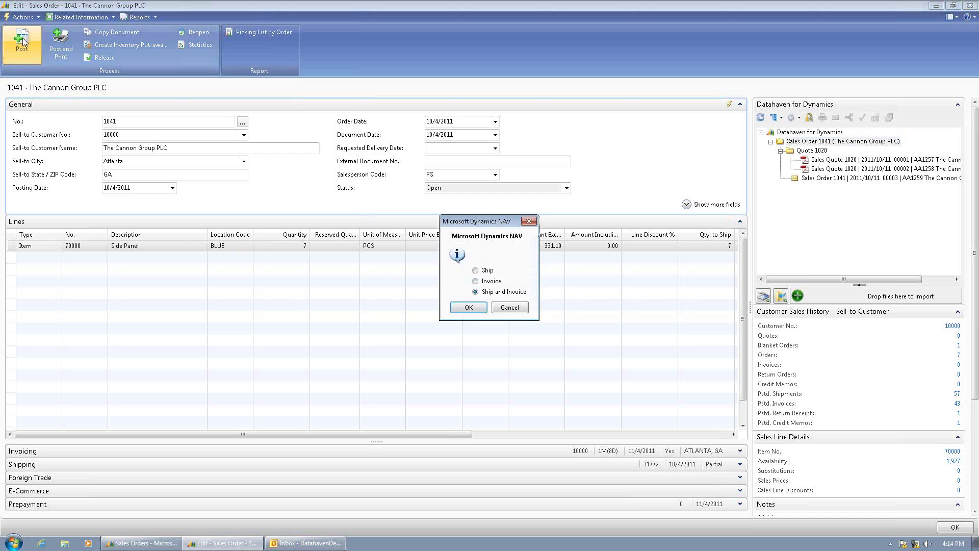
{"action": "left_click", "coordinate": [468, 307]}
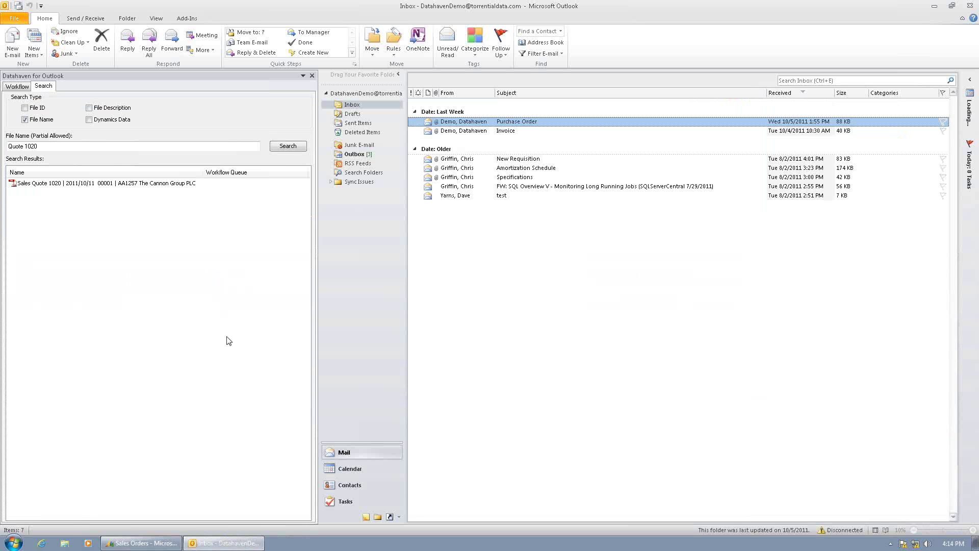
- Open Posted Sales Invoices and select posted invoice 103075
{"action": "left_click", "coordinate": [157, 544]}
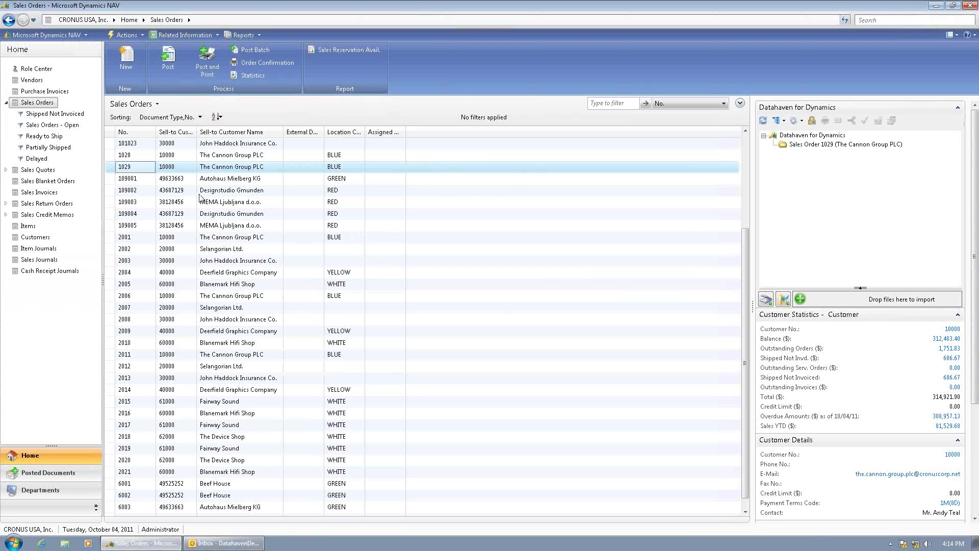
{"action": "left_click", "coordinate": [60, 473]}
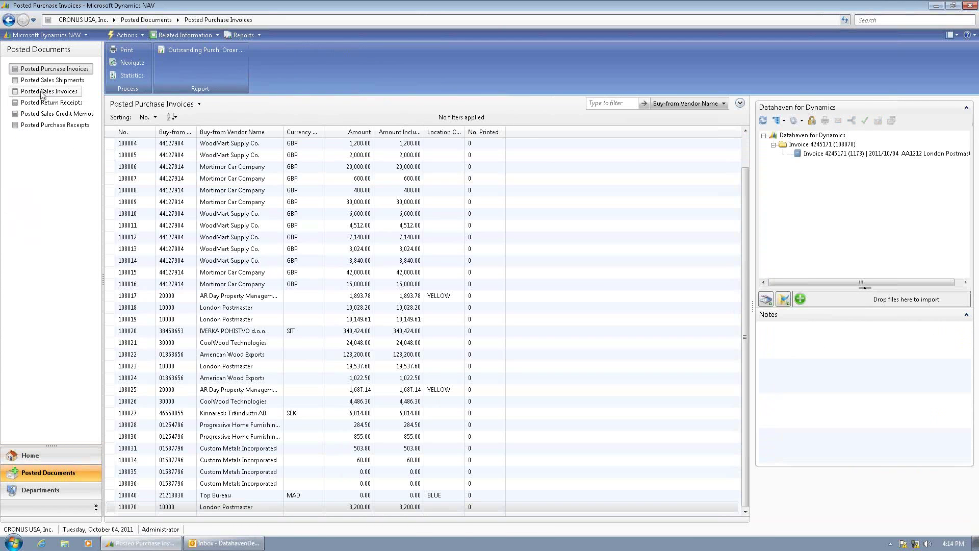
{"action": "left_click", "coordinate": [42, 92]}
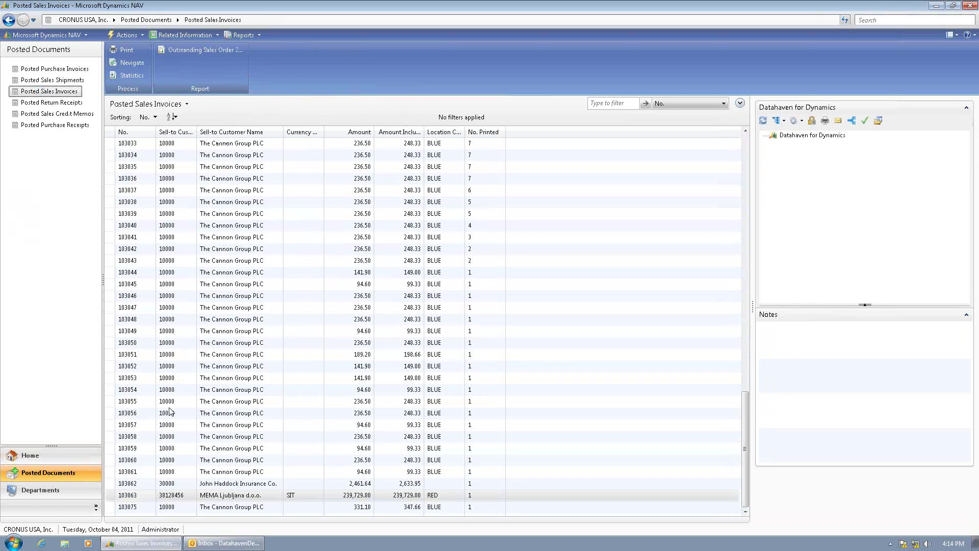
{"action": "left_click", "coordinate": [128, 508]}
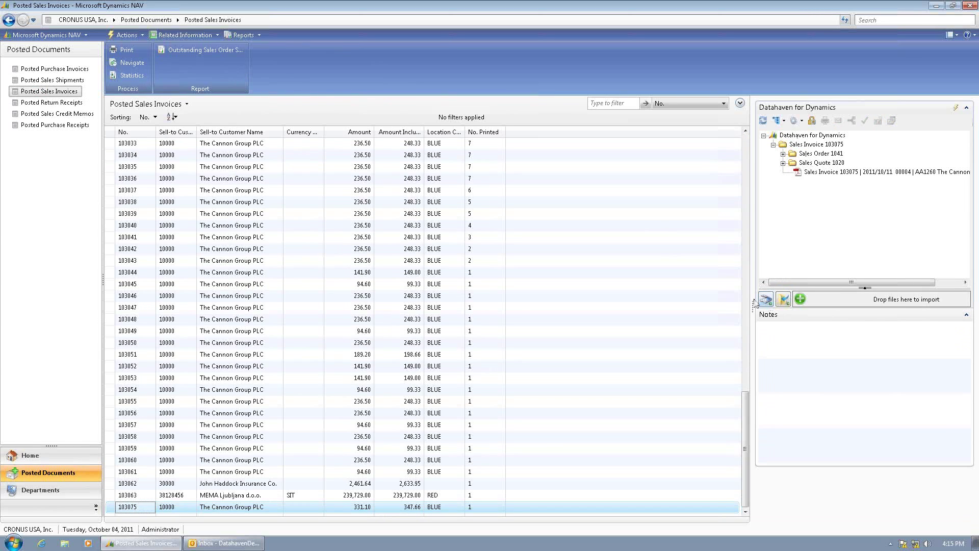
- Widen the Datahaven panel, expand Sales Order 1041 and Sales Quote 1020, and select the invoice PDF
{"action": "left_click_drag", "start_coordinate": [753, 306], "coordinate": [697, 312]}
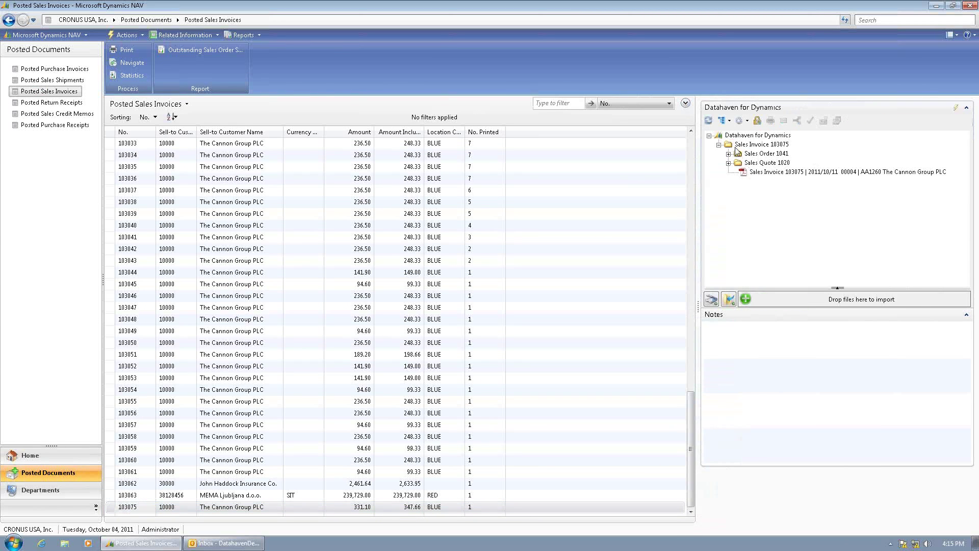
{"action": "left_click", "coordinate": [739, 147]}
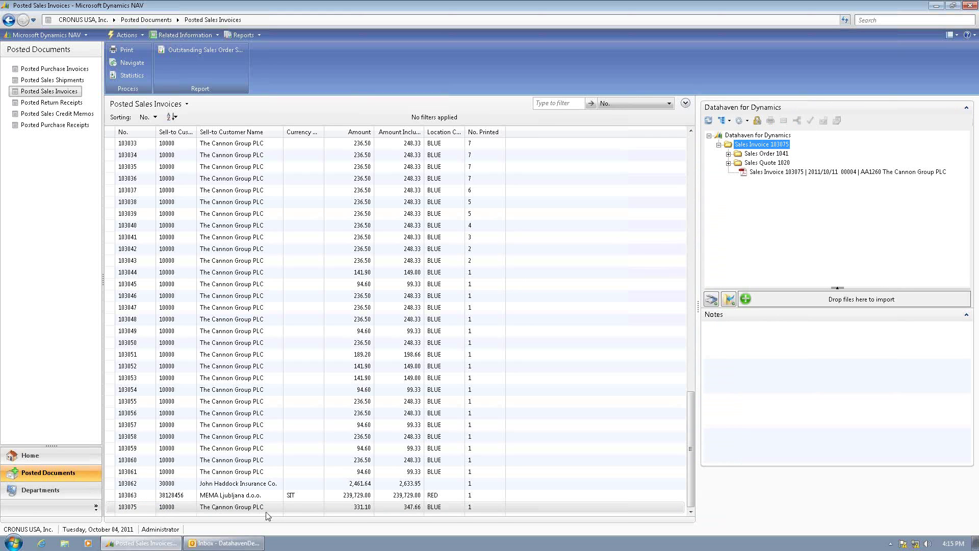
{"action": "left_click", "coordinate": [729, 153]}
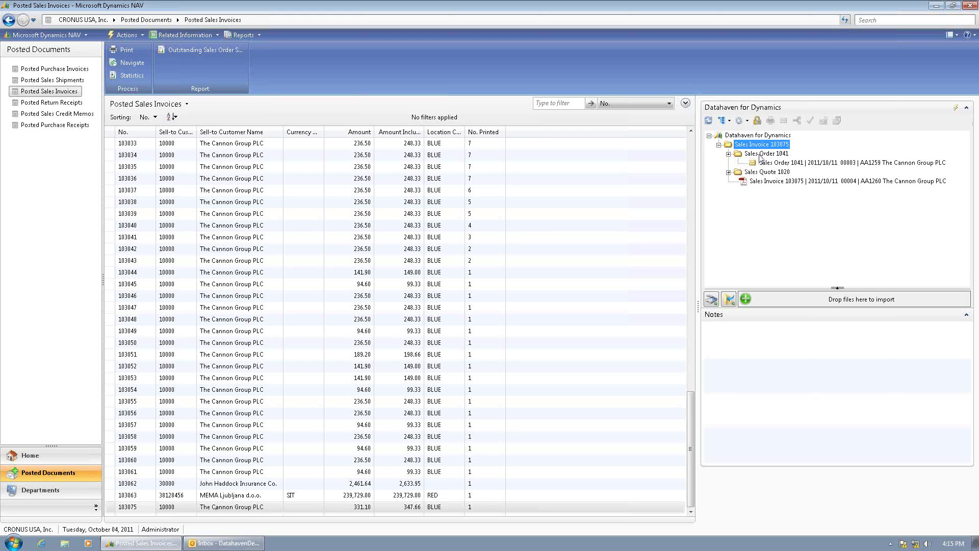
{"action": "left_click", "coordinate": [729, 172]}
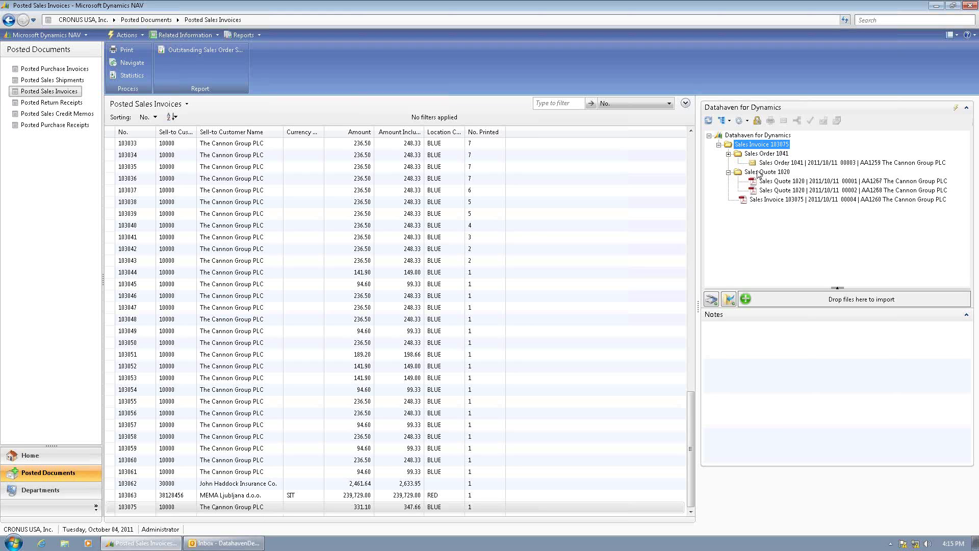
{"action": "left_click", "coordinate": [762, 174]}
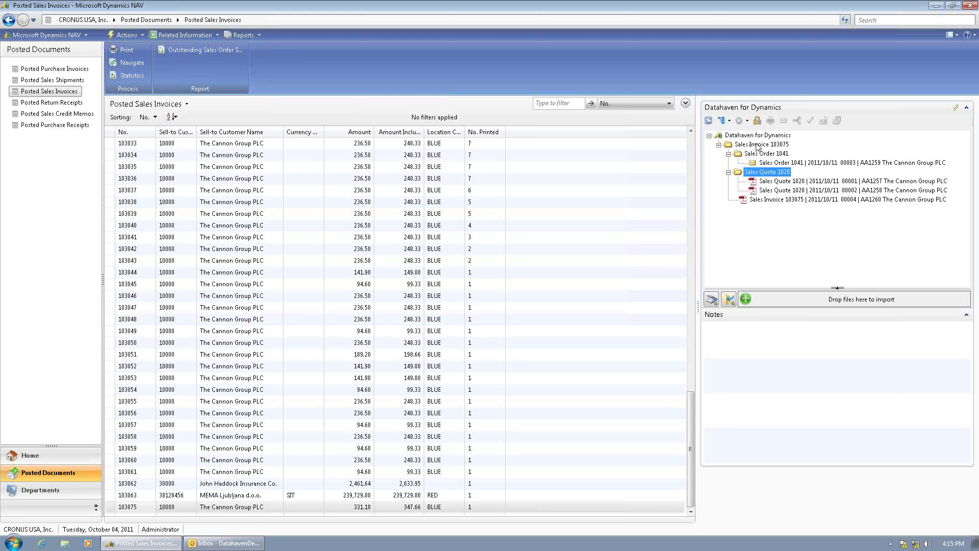
{"action": "left_click", "coordinate": [763, 199]}
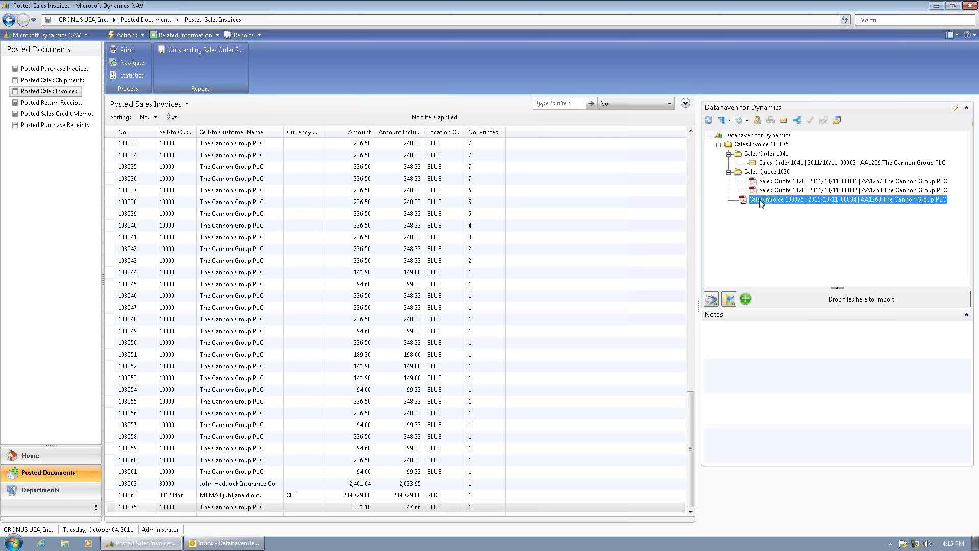
{"action": "double_click", "coordinate": [761, 200]}
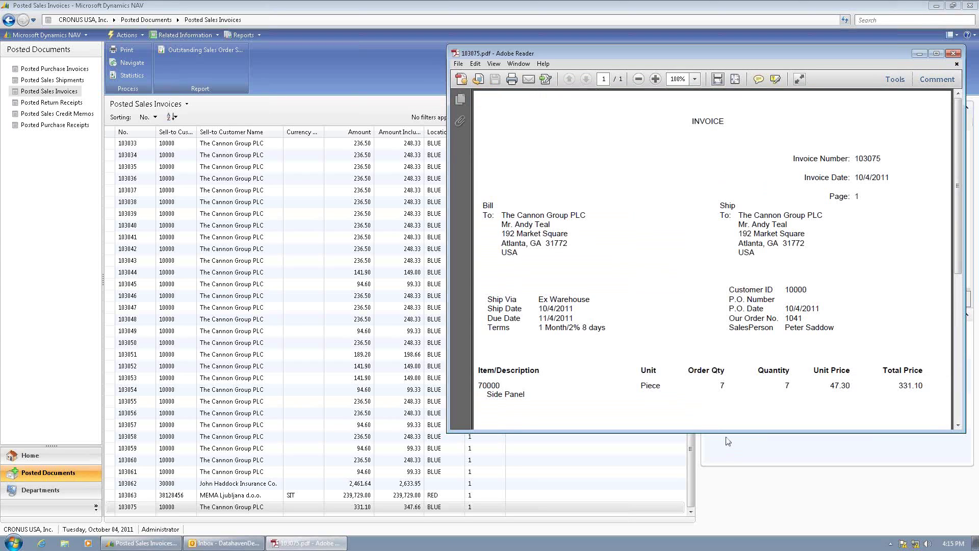
{"action": "left_click_drag", "start_coordinate": [723, 432], "coordinate": [724, 522]}
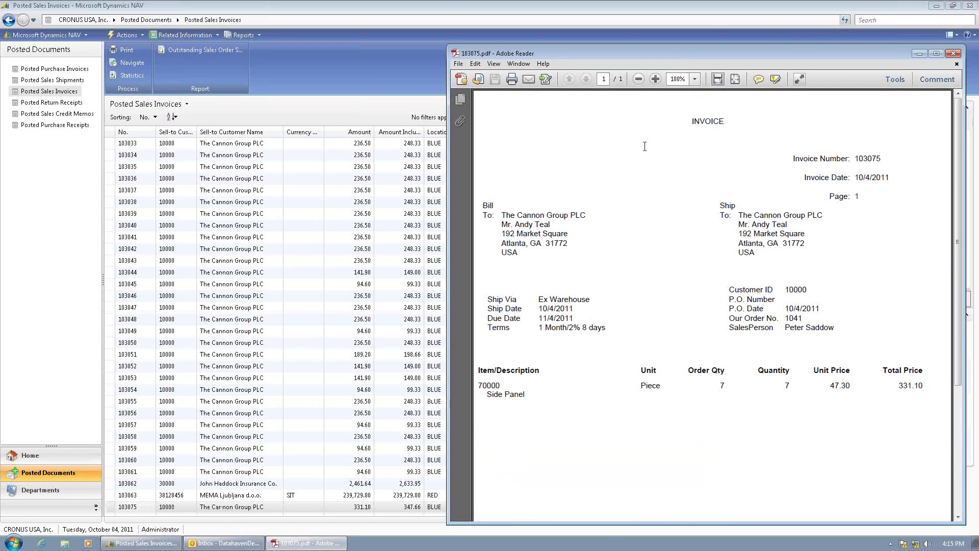
{"action": "left_click", "coordinate": [953, 55]}
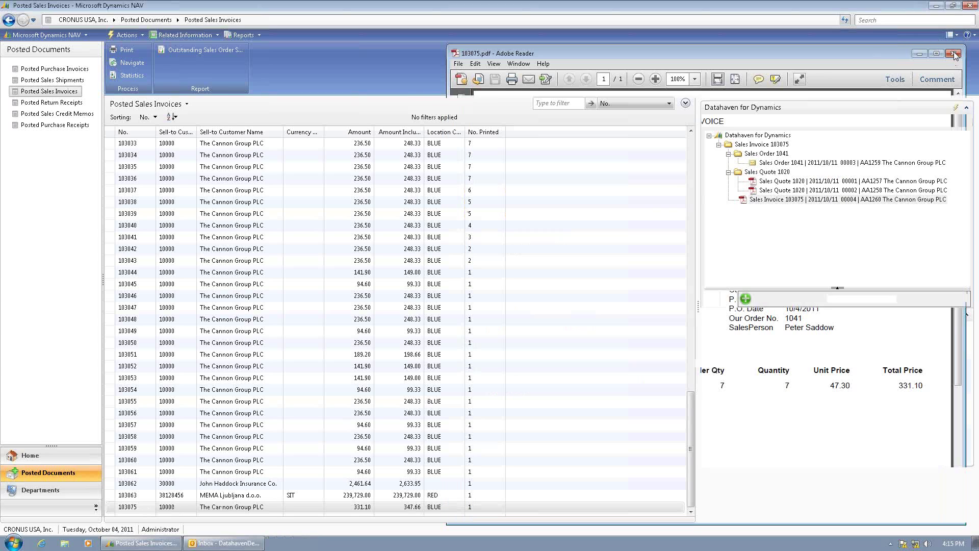